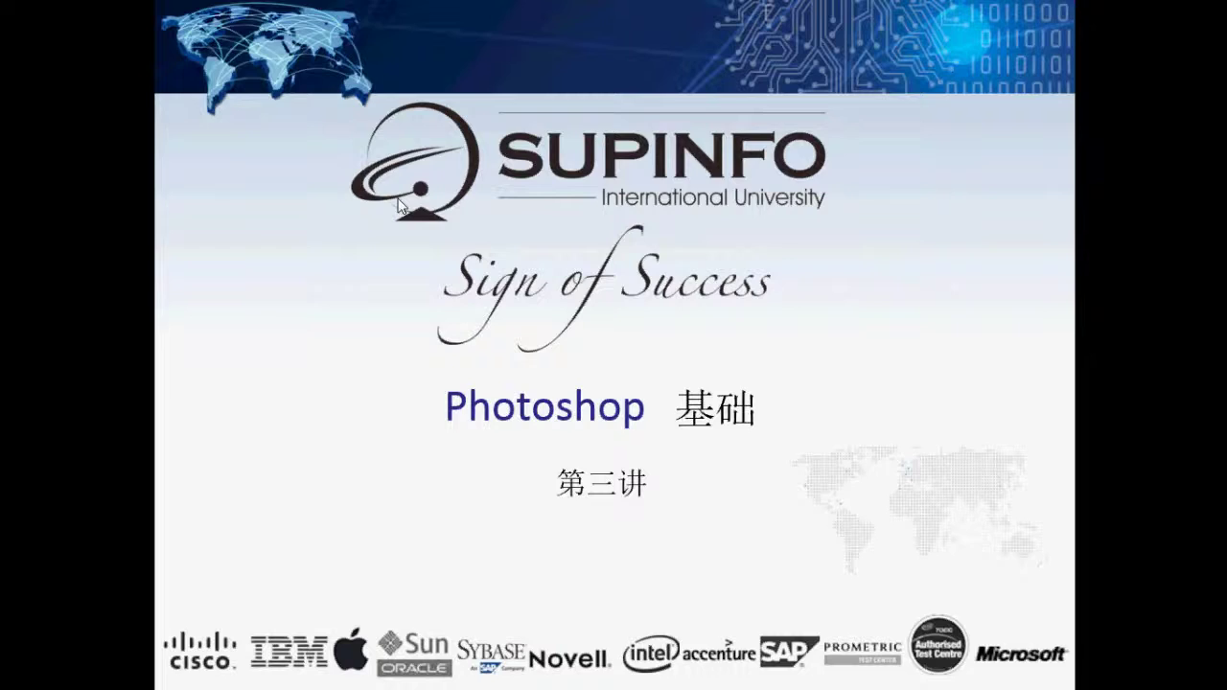
Advance the slideshow from the SUPINFO title slide to slide 3, 上节回顾.
{"action": "left_click", "coordinate": [399, 204]}
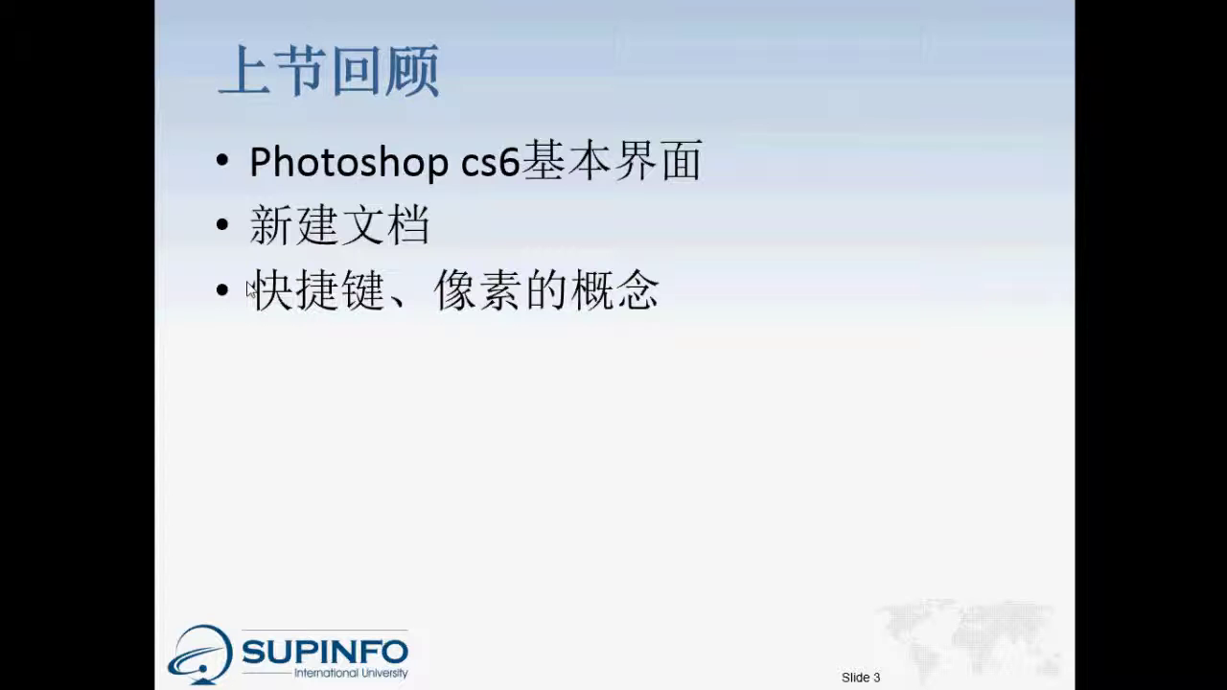
Step through the lesson overview slides to the common ID photo sizes slide.
{"action": "left_click", "coordinate": [248, 289]}
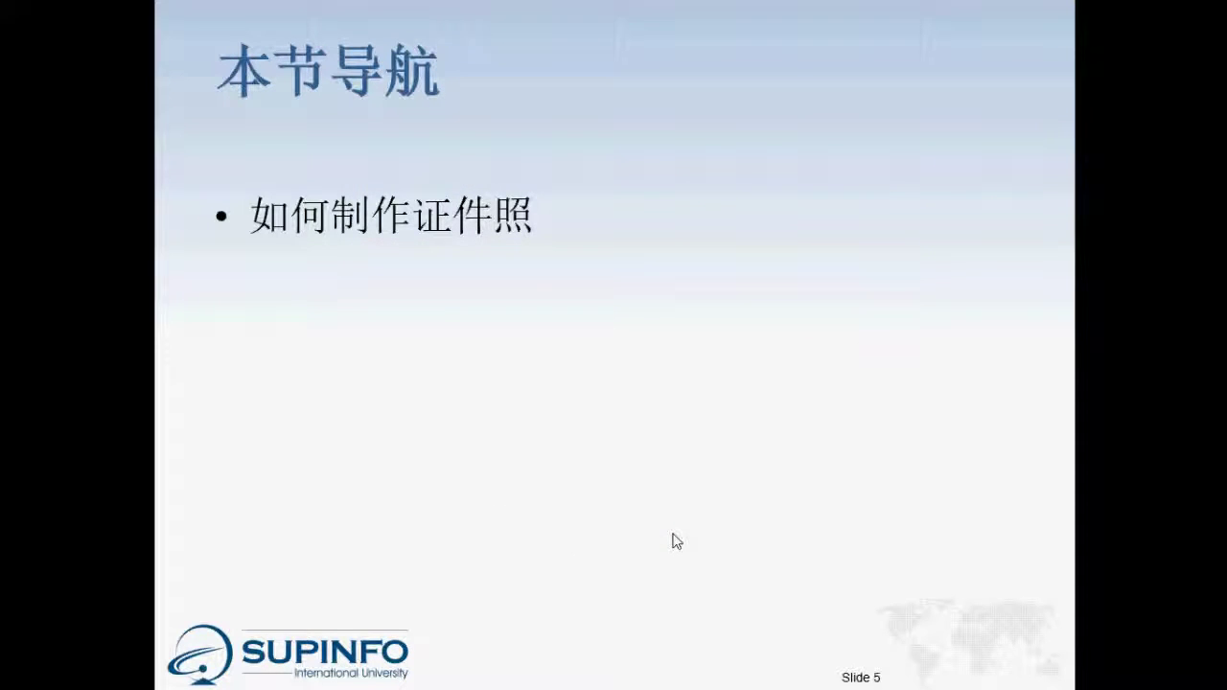
{"action": "left_click", "coordinate": [675, 541]}
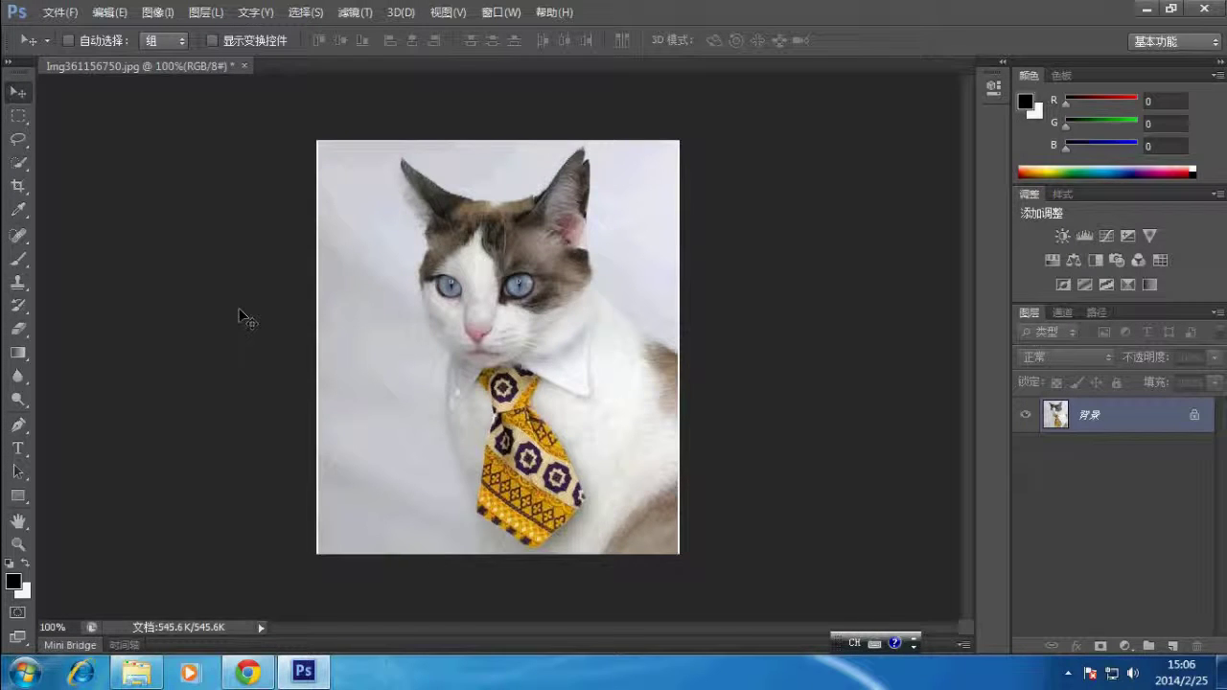
Resample the cat photo from 72 to 3 pixels/inch, shrinking it to 17×19 px.
{"action": "left_click", "coordinate": [176, 625]}
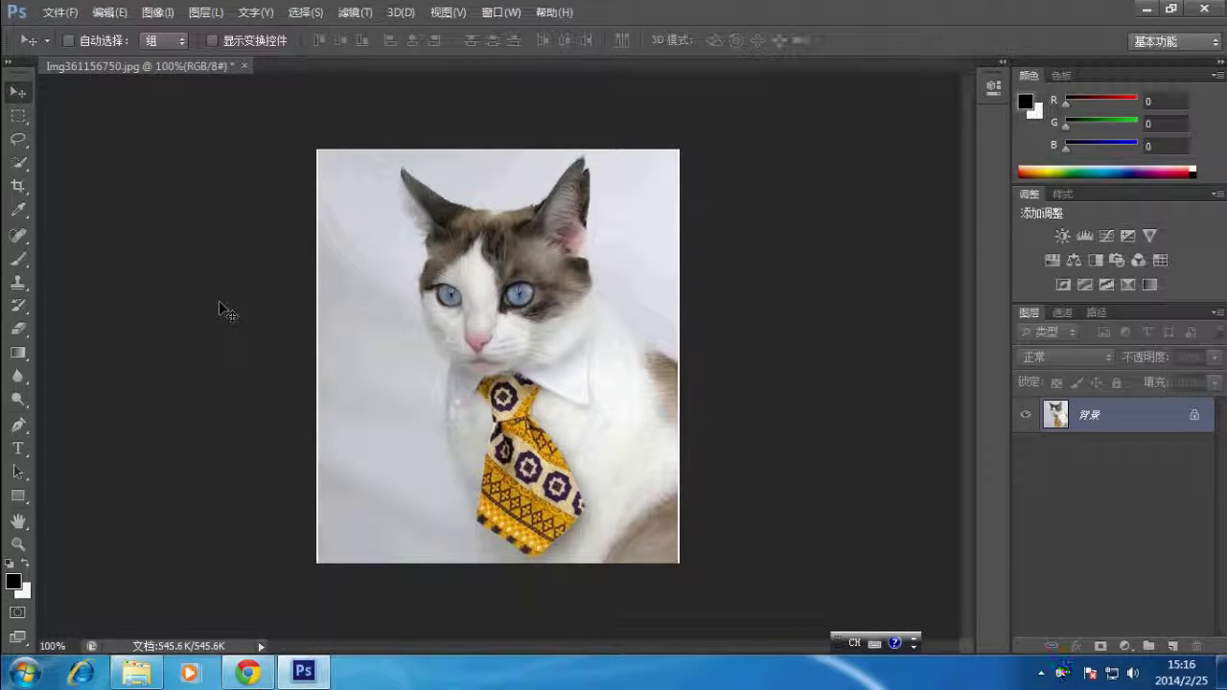
{"action": "left_click", "coordinate": [158, 13]}
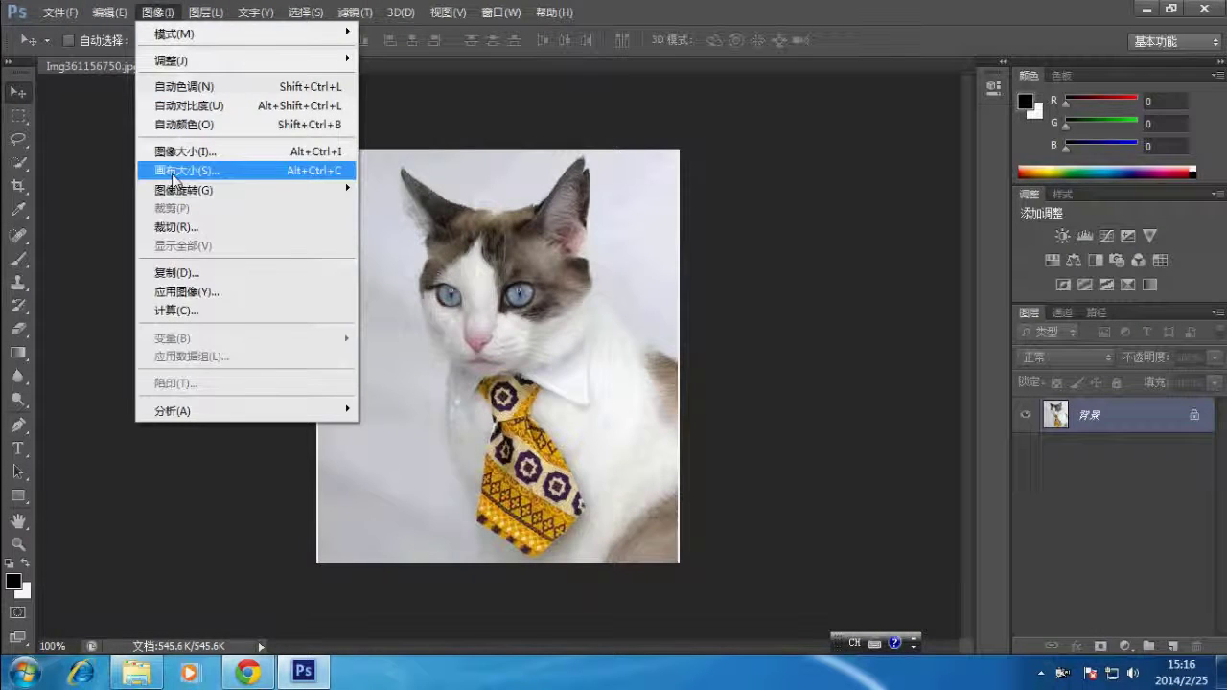
{"action": "left_click", "coordinate": [182, 161]}
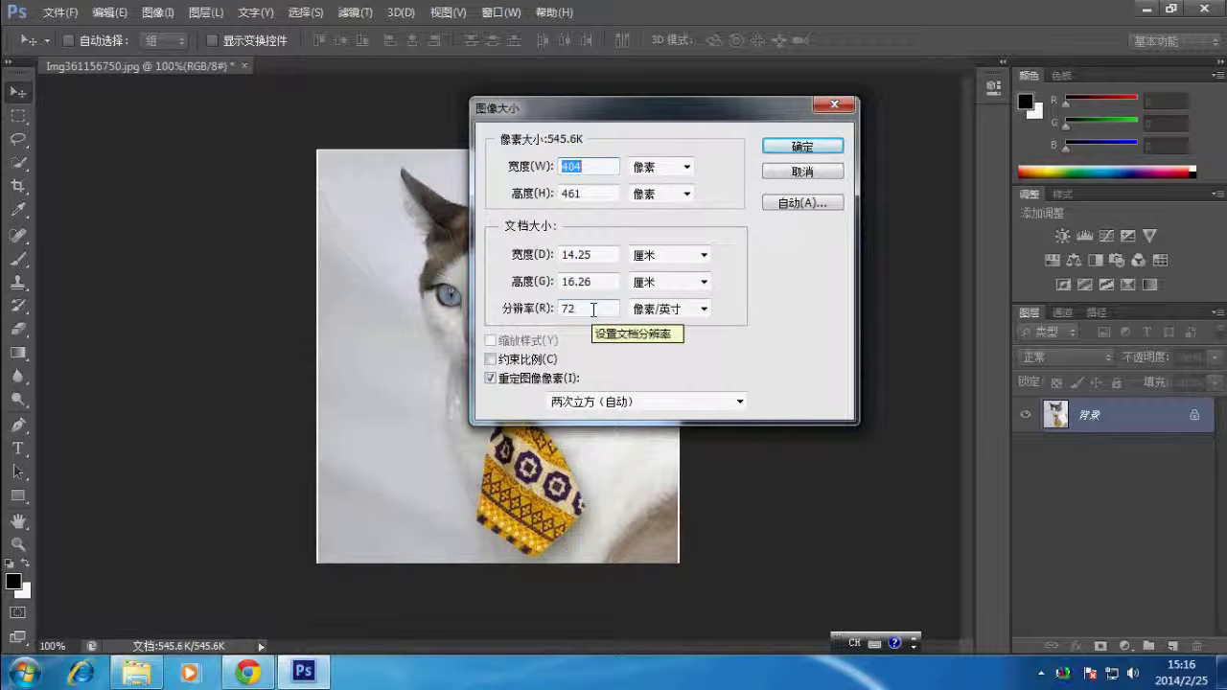
{"action": "left_click", "coordinate": [593, 310]}
{"action": "left_click_drag", "start_coordinate": [589, 310], "coordinate": [566, 311]}
{"action": "double_click", "coordinate": [567, 310]}
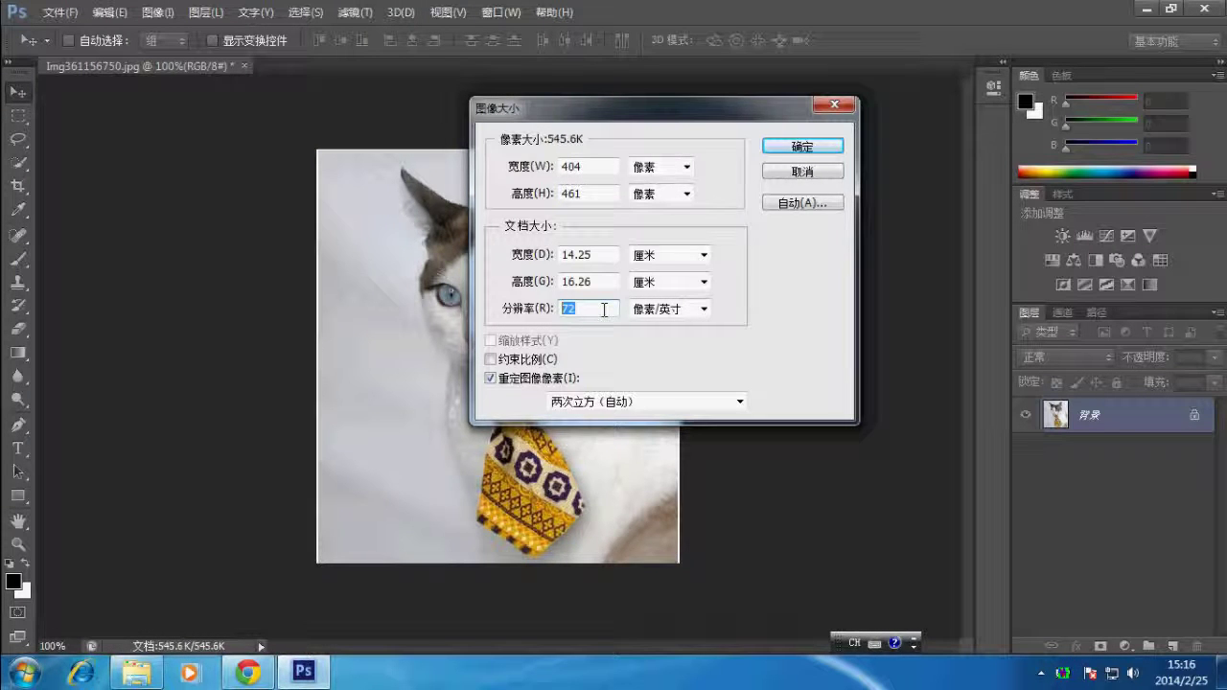
{"action": "type", "text": "3"}
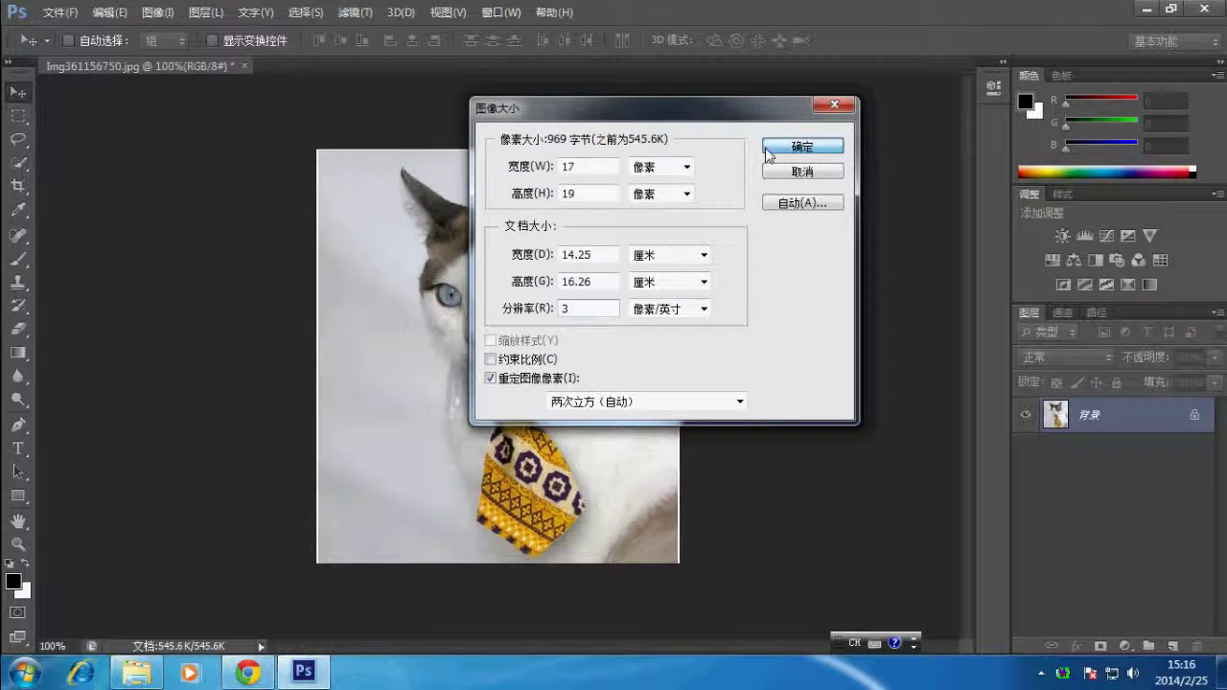
{"action": "left_click", "coordinate": [772, 147]}
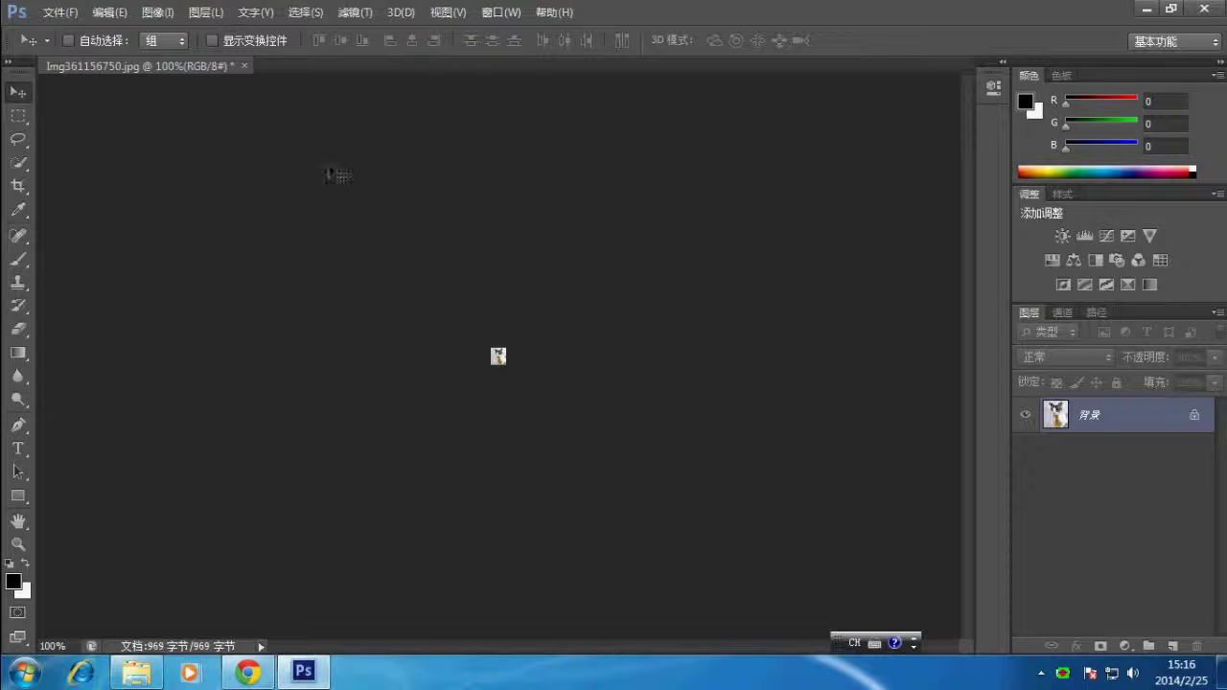
Resample the tiny photo up to 300 pixels/inch and zoom in to inspect the blur.
{"action": "left_click", "coordinate": [158, 13]}
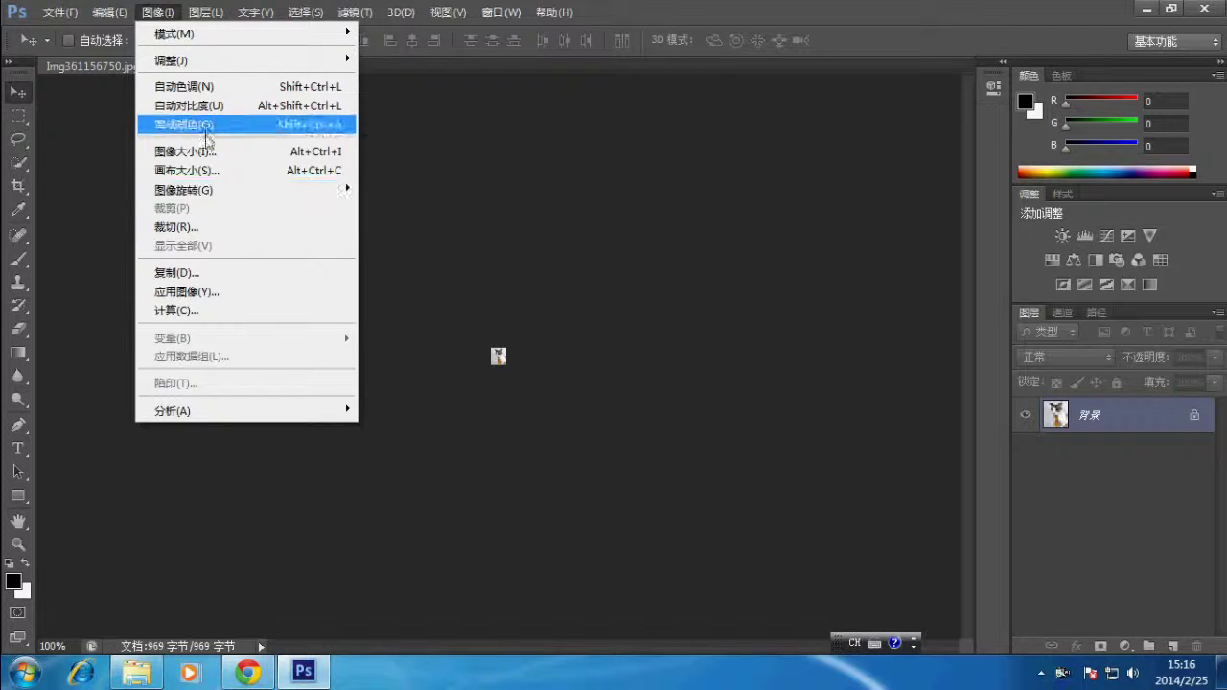
{"action": "left_click", "coordinate": [213, 151]}
{"action": "left_click", "coordinate": [582, 309]}
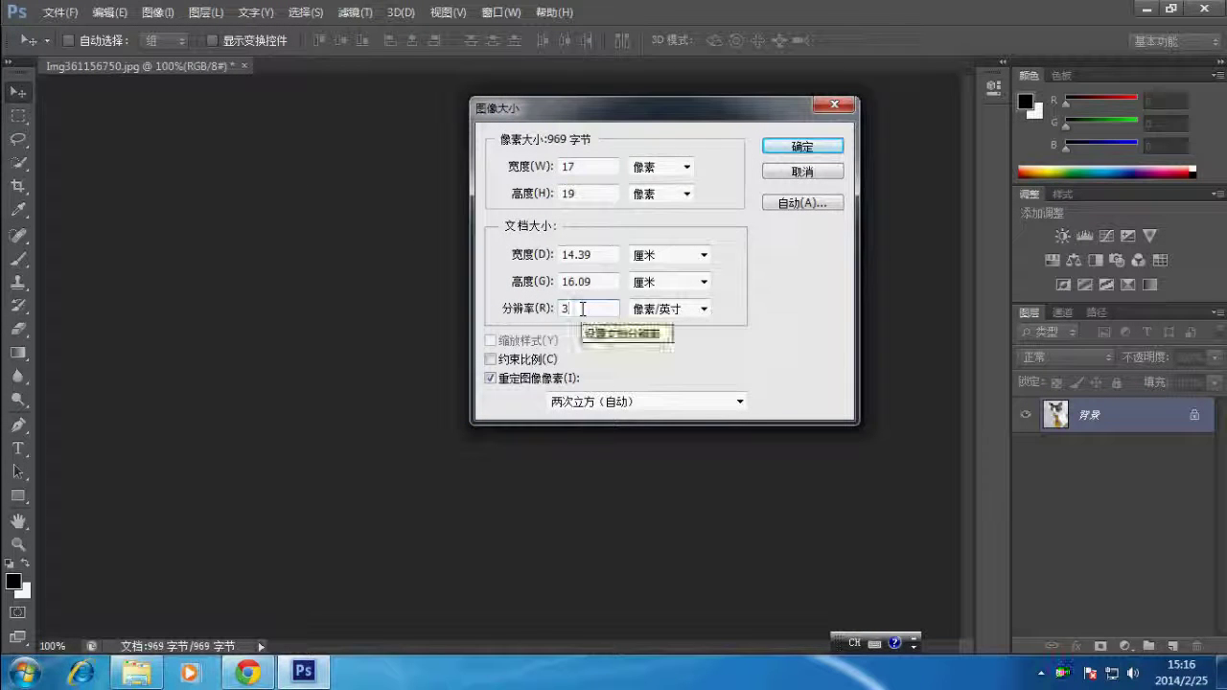
{"action": "type", "text": "00"}
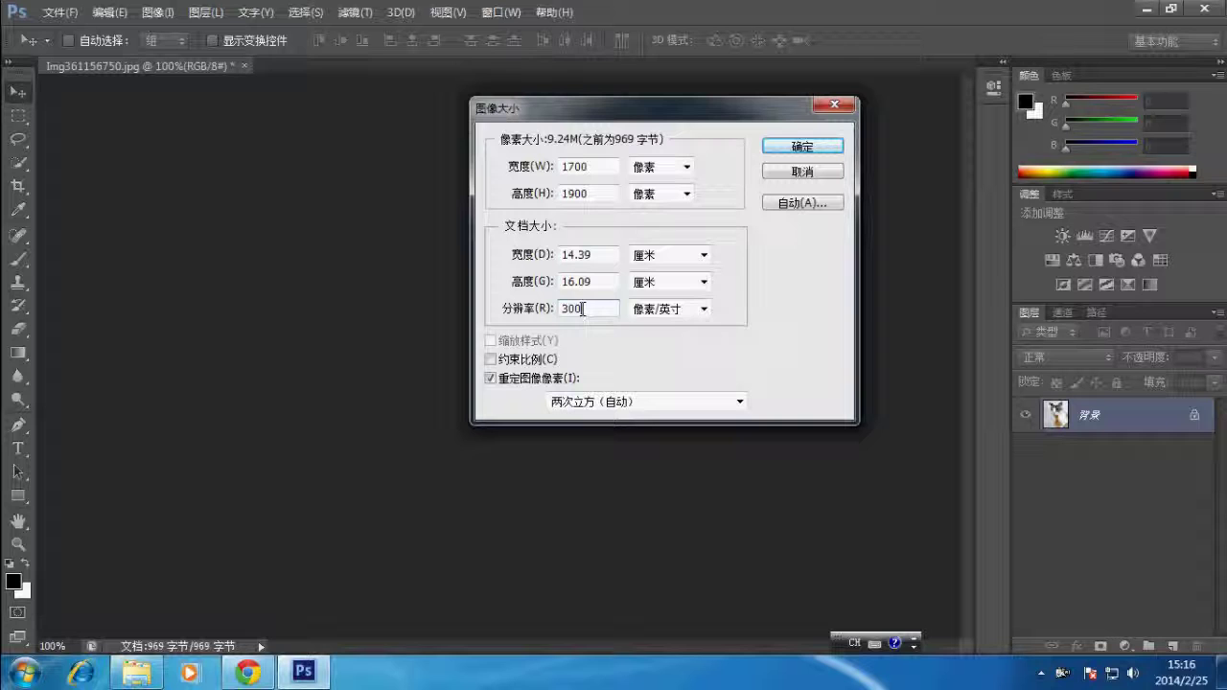
{"action": "left_click", "coordinate": [796, 146]}
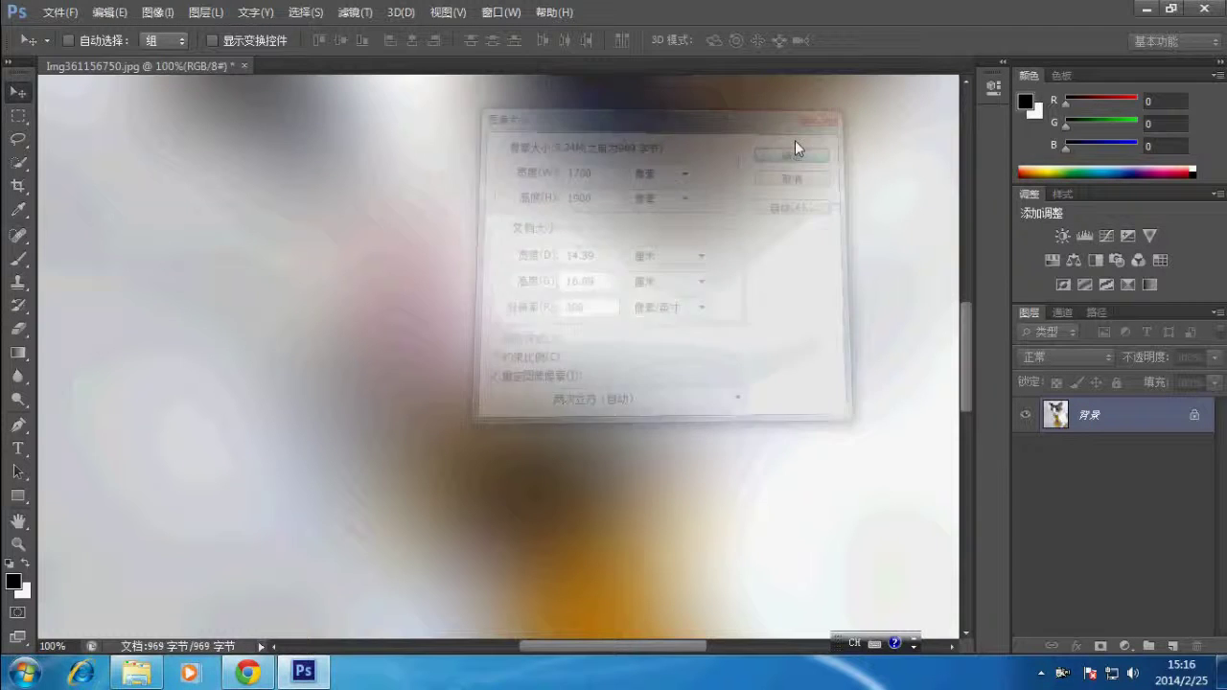
{"action": "scroll", "coordinate": [581, 521], "scroll_direction": "up", "scroll_amount": 2}
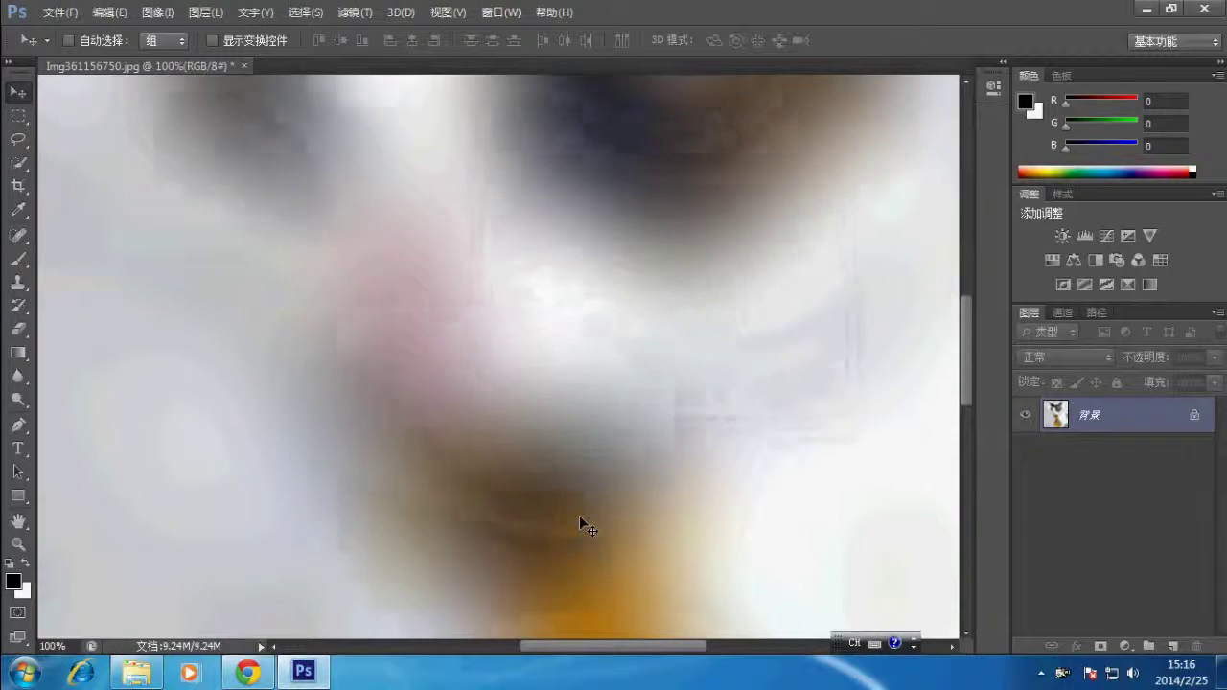
{"action": "scroll", "coordinate": [581, 521], "scroll_direction": "up", "scroll_amount": 2}
{"action": "scroll", "coordinate": [582, 521], "scroll_direction": "up", "scroll_amount": 2}
{"action": "scroll", "coordinate": [581, 521], "scroll_direction": "up", "scroll_amount": 2}
{"action": "scroll", "coordinate": [581, 521], "scroll_direction": "up", "scroll_amount": 2}
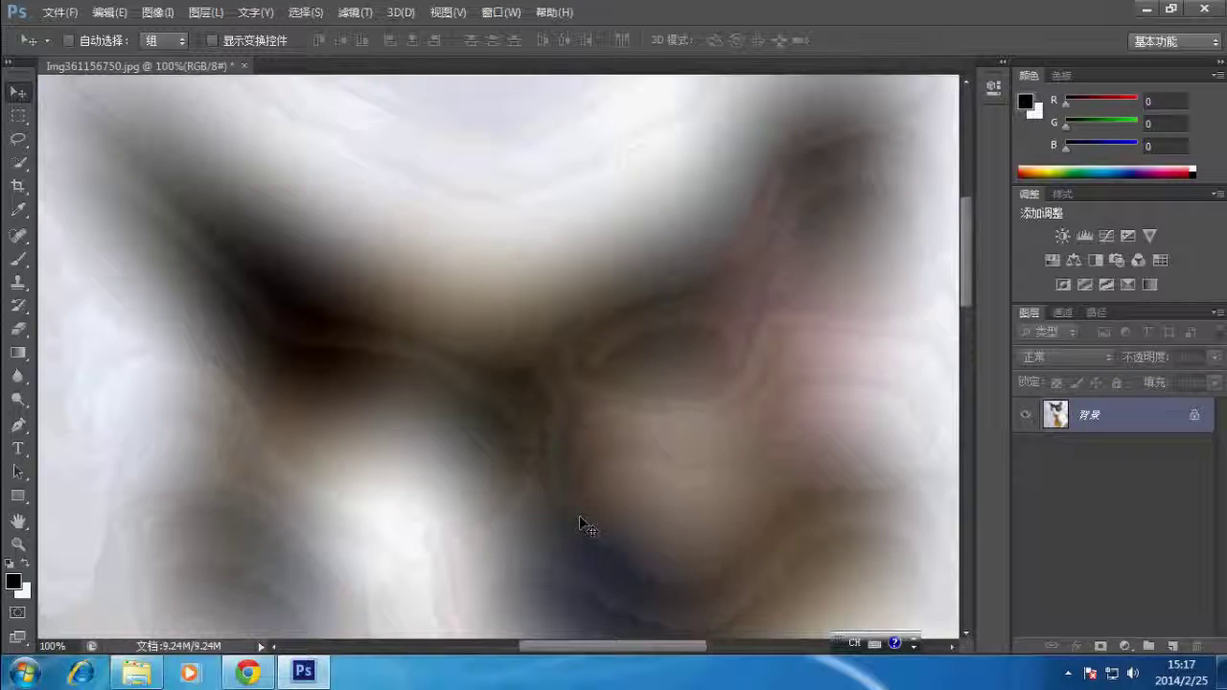
{"action": "scroll", "coordinate": [581, 521], "scroll_direction": "up", "scroll_amount": 2}
{"action": "scroll", "coordinate": [581, 521], "scroll_direction": "up", "scroll_amount": 1}
{"action": "scroll", "coordinate": [581, 521], "scroll_direction": "down", "scroll_amount": 2}
{"action": "scroll", "coordinate": [581, 520], "scroll_direction": "down", "scroll_amount": 2}
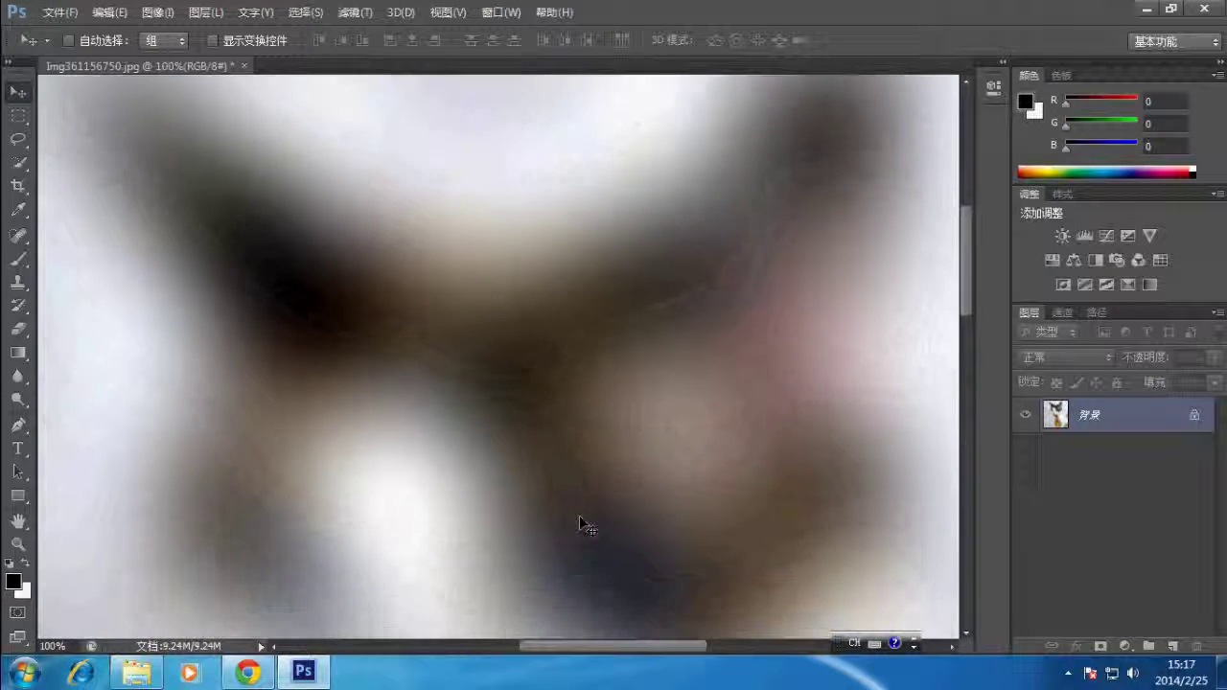
{"action": "scroll", "coordinate": [582, 521], "scroll_direction": "down", "scroll_amount": 2}
{"action": "scroll", "coordinate": [581, 520], "scroll_direction": "down", "scroll_amount": 1}
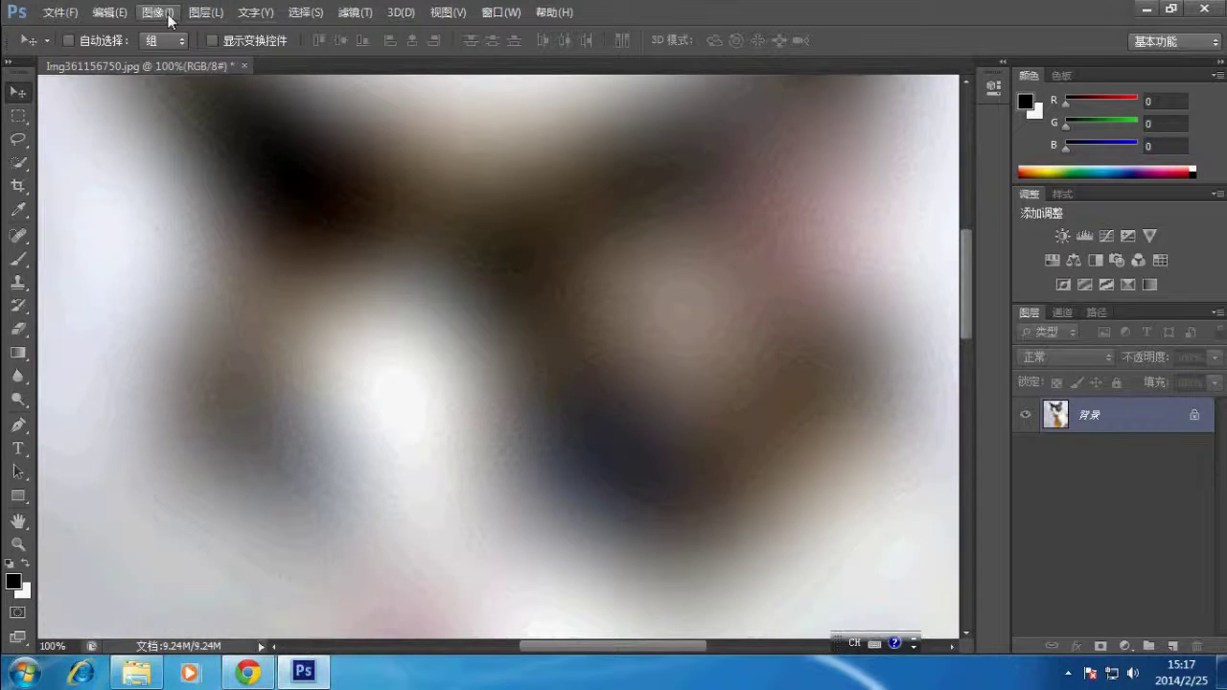
Resample the photo again to 100 pixels/inch, leaving a blurry 567×633 px image.
{"action": "left_click", "coordinate": [169, 17]}
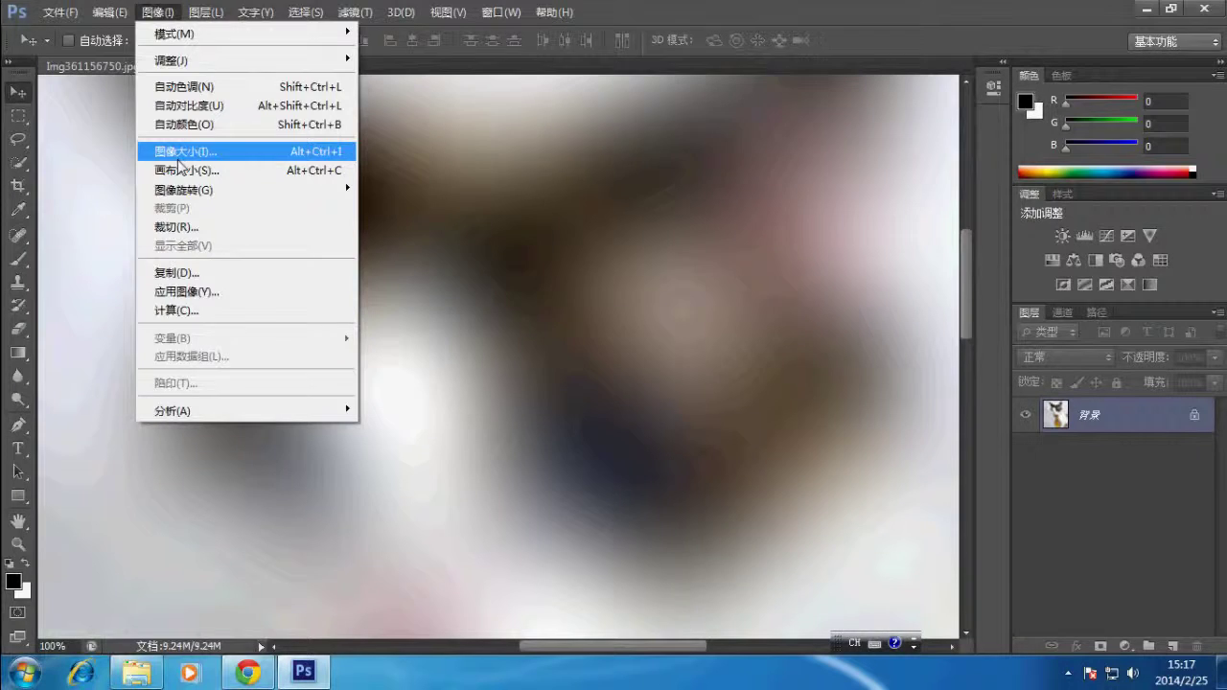
{"action": "left_click", "coordinate": [179, 156]}
{"action": "left_click", "coordinate": [606, 309]}
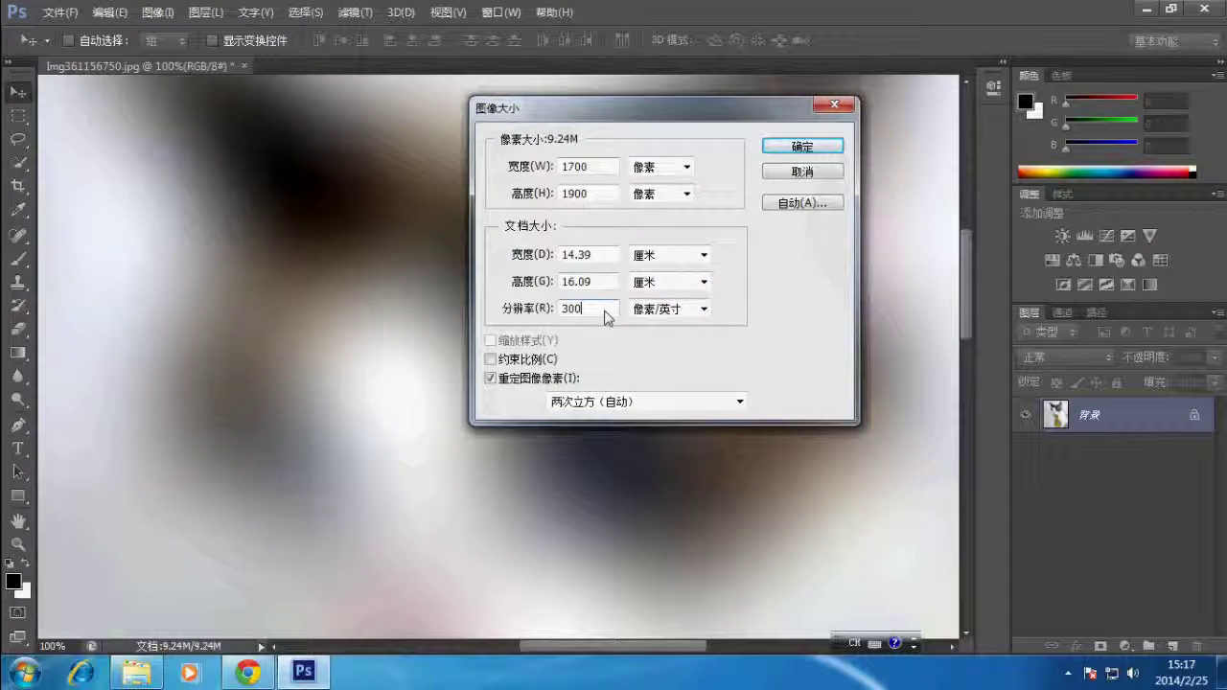
{"action": "key", "text": "BackSpace"}
{"action": "key", "text": "BackSpace"}
{"action": "key", "text": "BackSpace"}
{"action": "type", "text": "100"}
{"action": "left_click", "coordinate": [803, 146]}
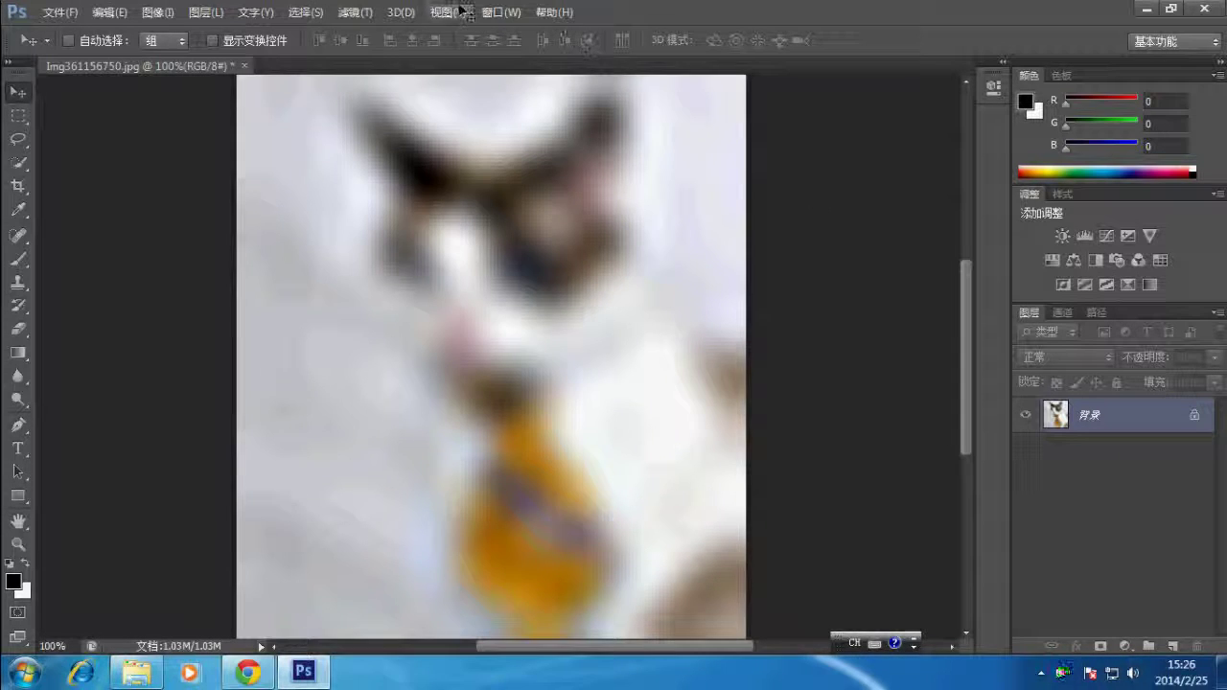
Revert to the original opened-file snapshot in History, then collapse the History panel.
{"action": "left_click", "coordinate": [501, 13]}
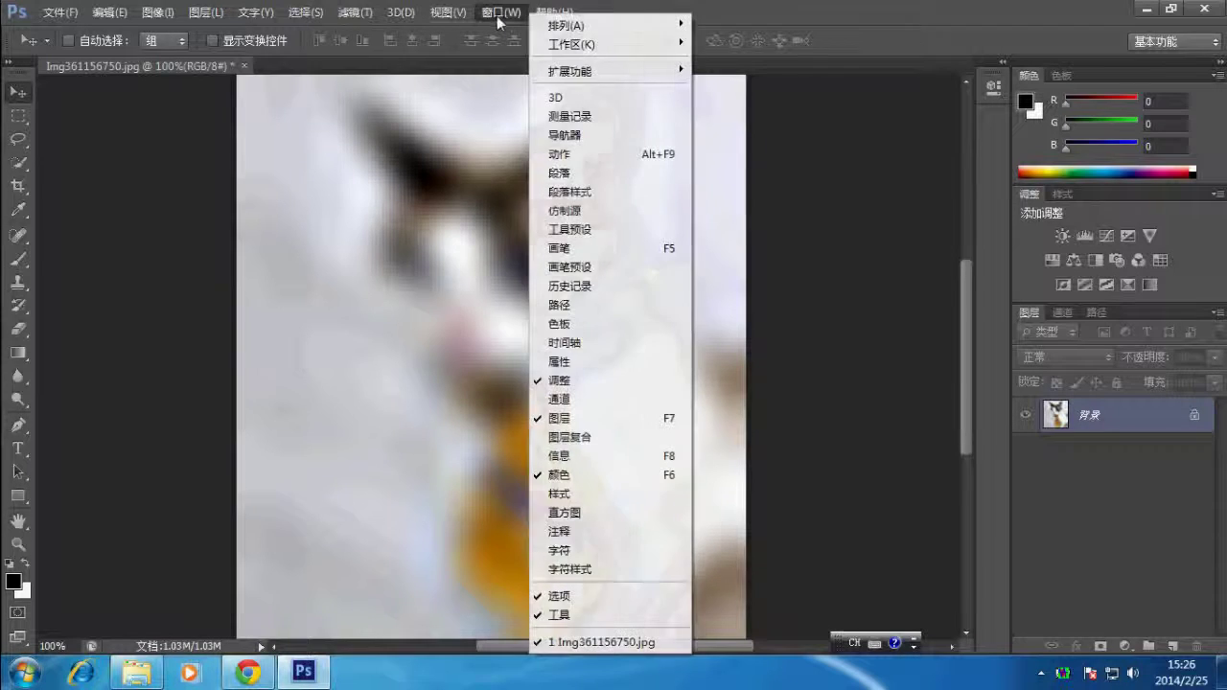
{"action": "left_click", "coordinate": [581, 285]}
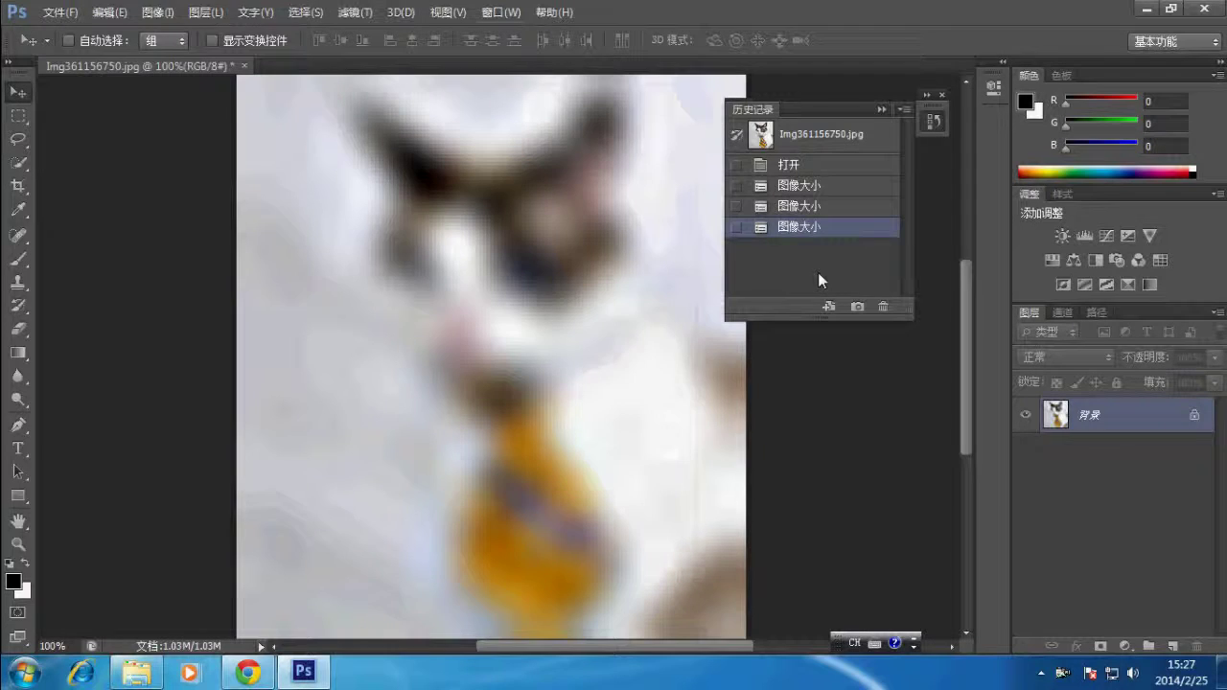
{"action": "left_click", "coordinate": [786, 137]}
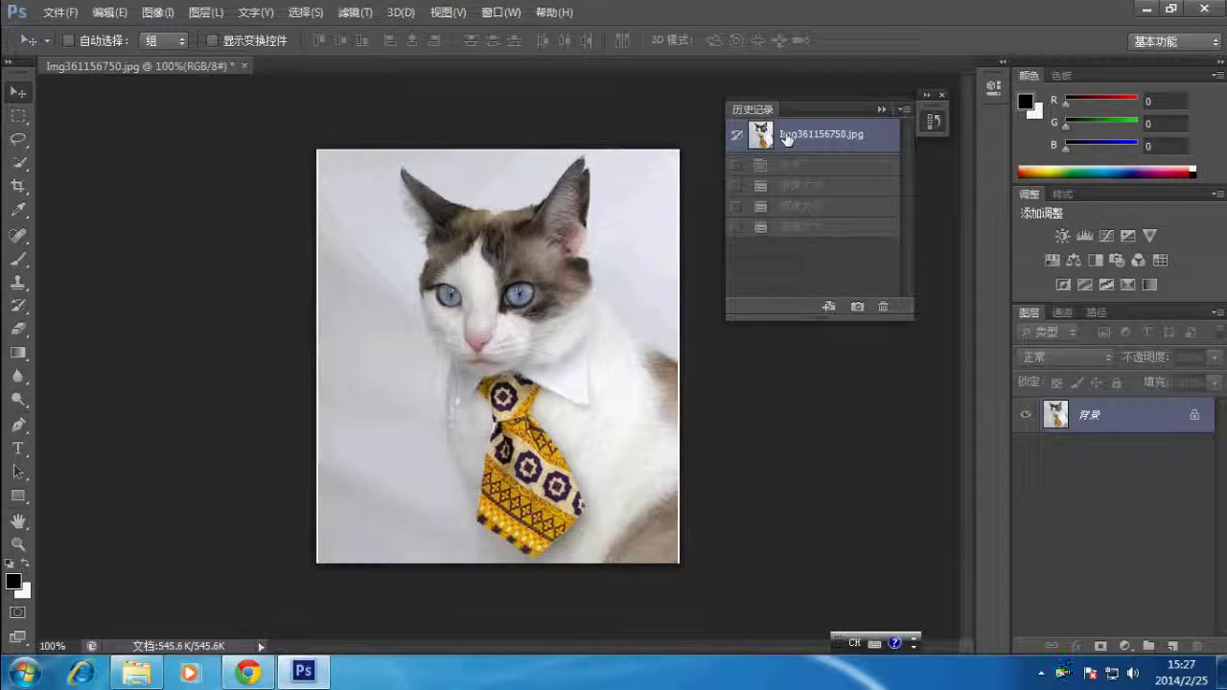
{"action": "left_click", "coordinate": [881, 420]}
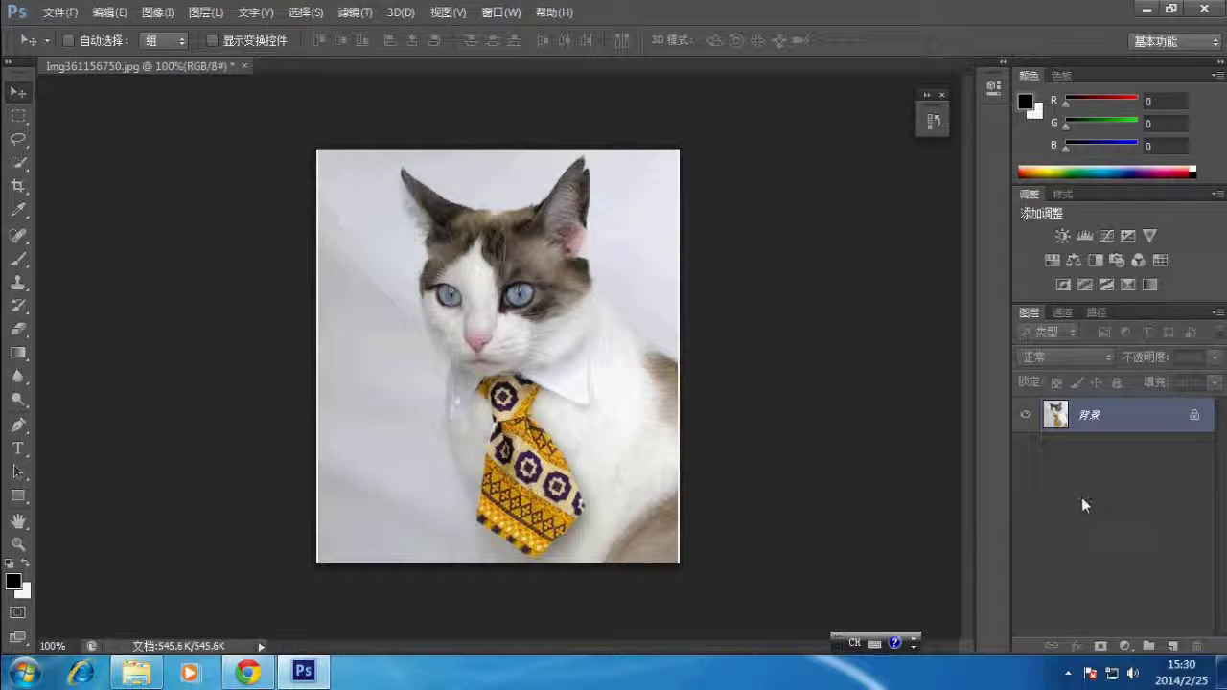
Unlock the Background into layer 图层 0 and convert it to a smart object.
{"action": "double_click", "coordinate": [1115, 414]}
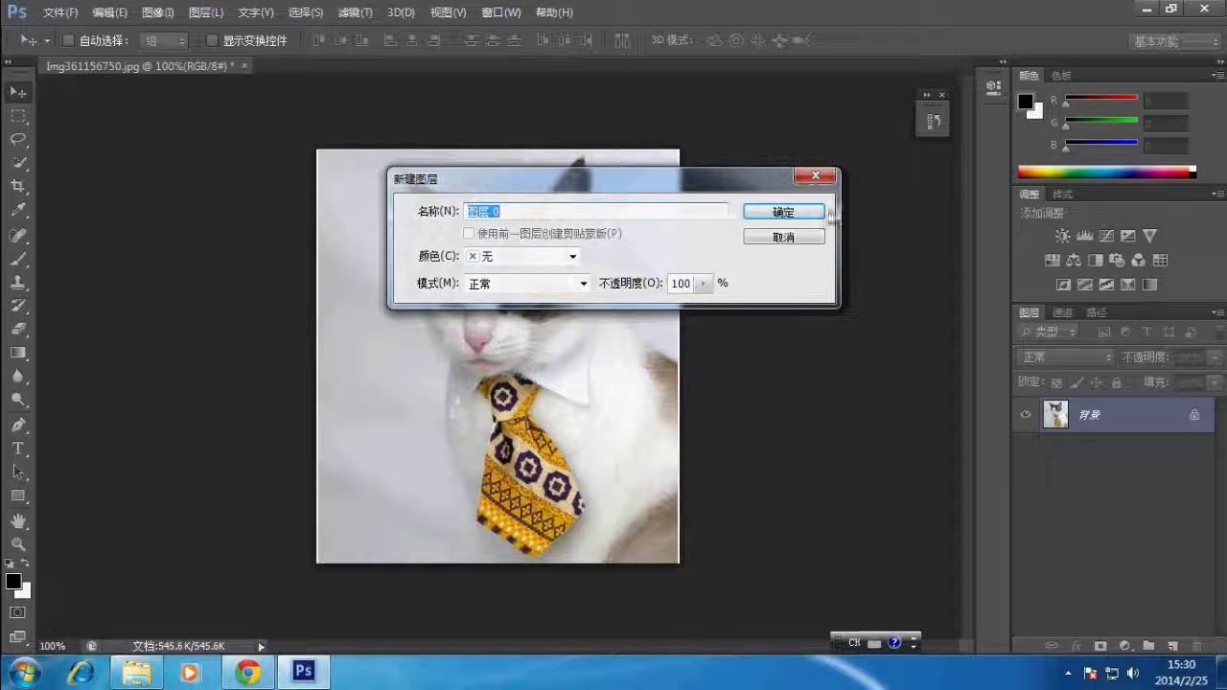
{"action": "left_click", "coordinate": [805, 211]}
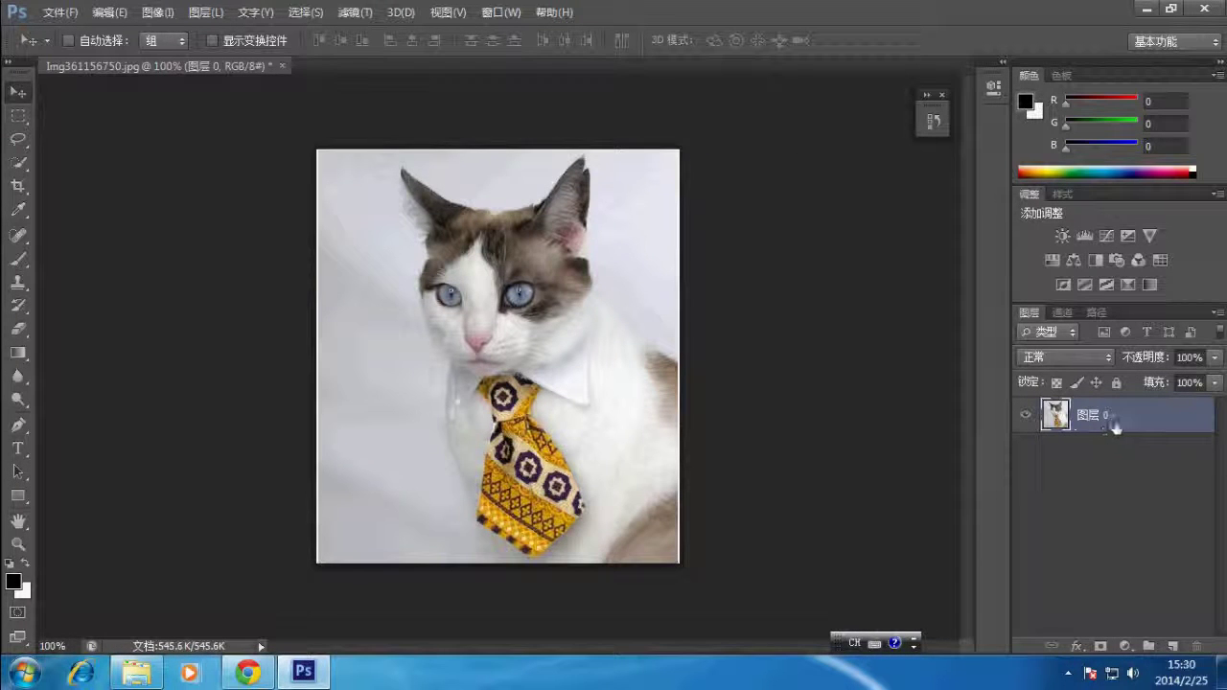
{"action": "mouse_move", "coordinate": [1115, 426]}
{"action": "left_mouse_down"}
{"action": "mouse_move", "coordinate": [1212, 422]}
{"action": "mouse_move", "coordinate": [1188, 429]}
{"action": "left_mouse_up"}
{"action": "left_click", "coordinate": [207, 20]}
{"action": "mouse_move", "coordinate": [288, 272]}
{"action": "left_click", "coordinate": [477, 271]}
Resample the smart-object cat photo from 72 down to 3 pixels/inch.
{"action": "left_click", "coordinate": [148, 12]}
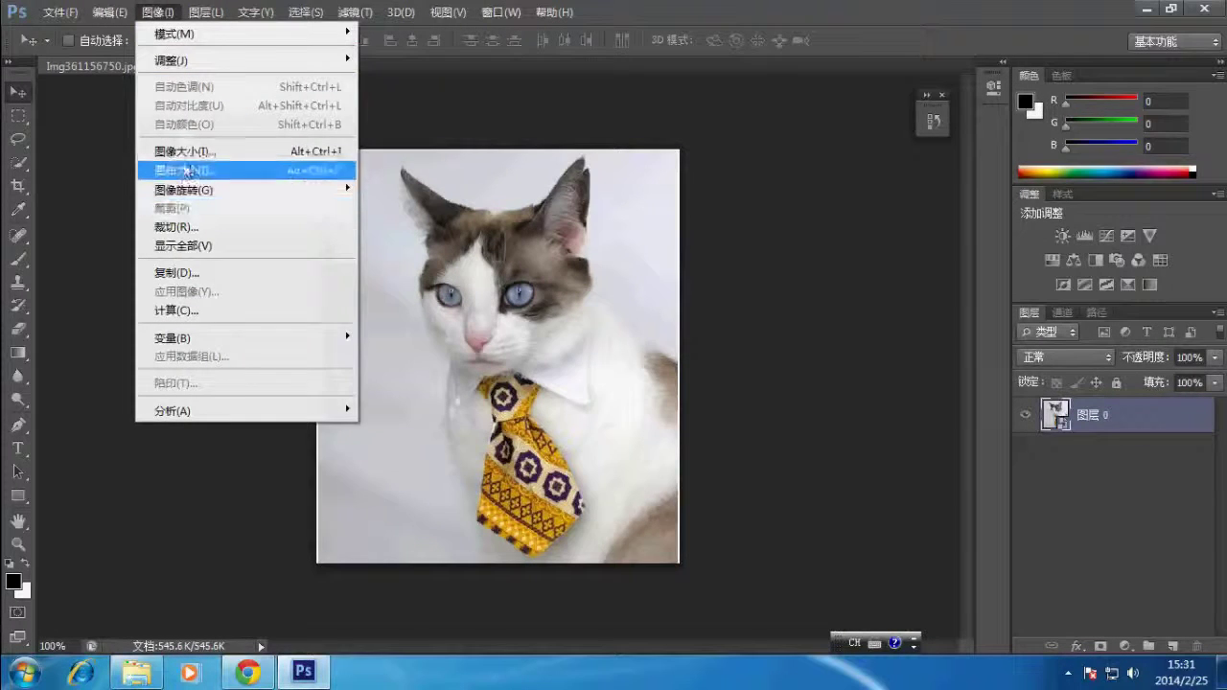
{"action": "left_click", "coordinate": [177, 148]}
{"action": "double_click", "coordinate": [568, 308]}
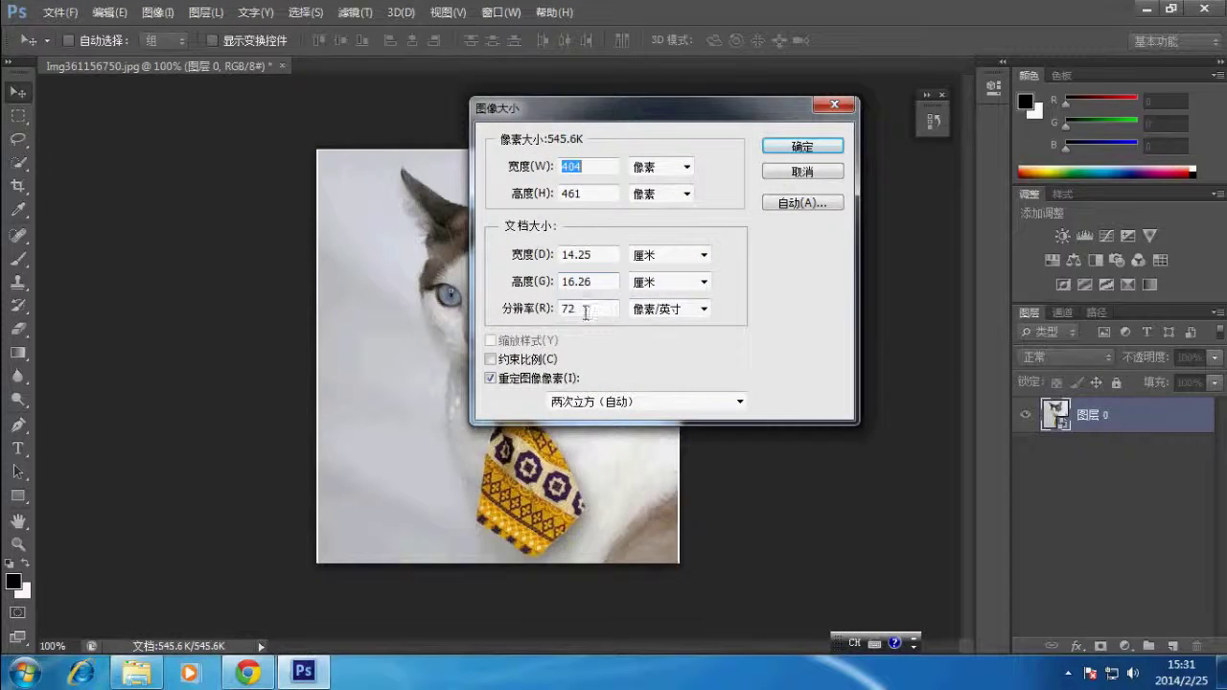
{"action": "type", "text": "3"}
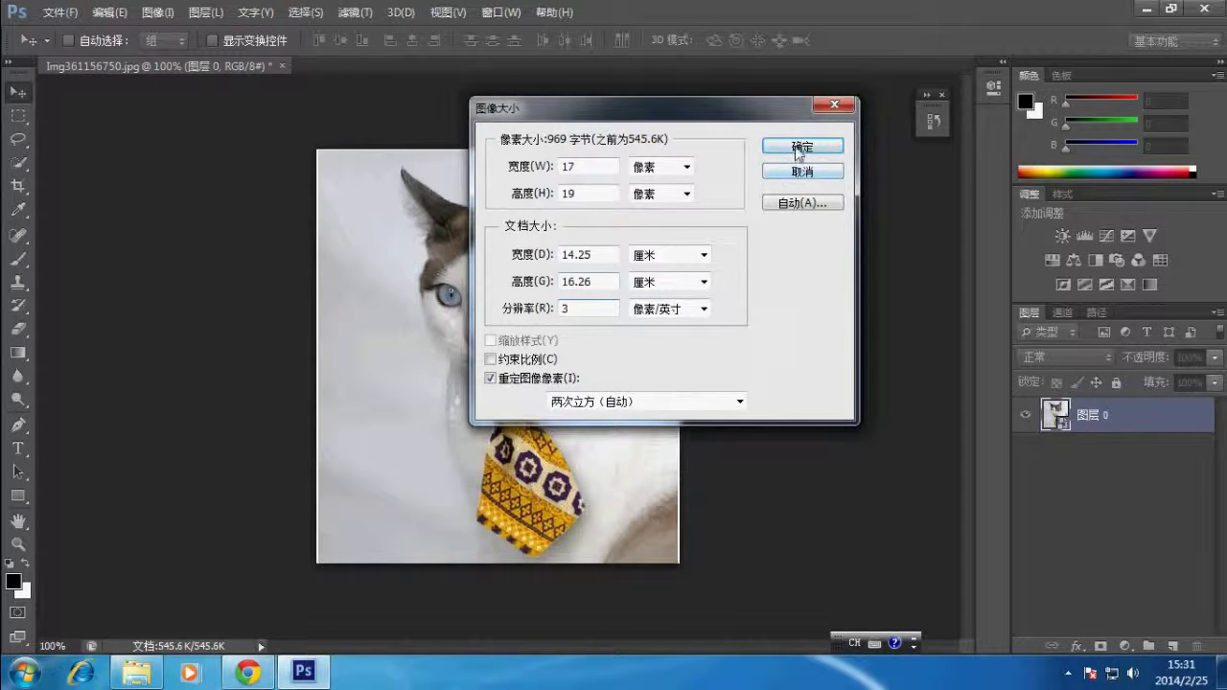
{"action": "left_click", "coordinate": [797, 149]}
Resample it back up to 300 pixels/inch (1700×1900 px) and check it stays sharp.
{"action": "left_click", "coordinate": [156, 12]}
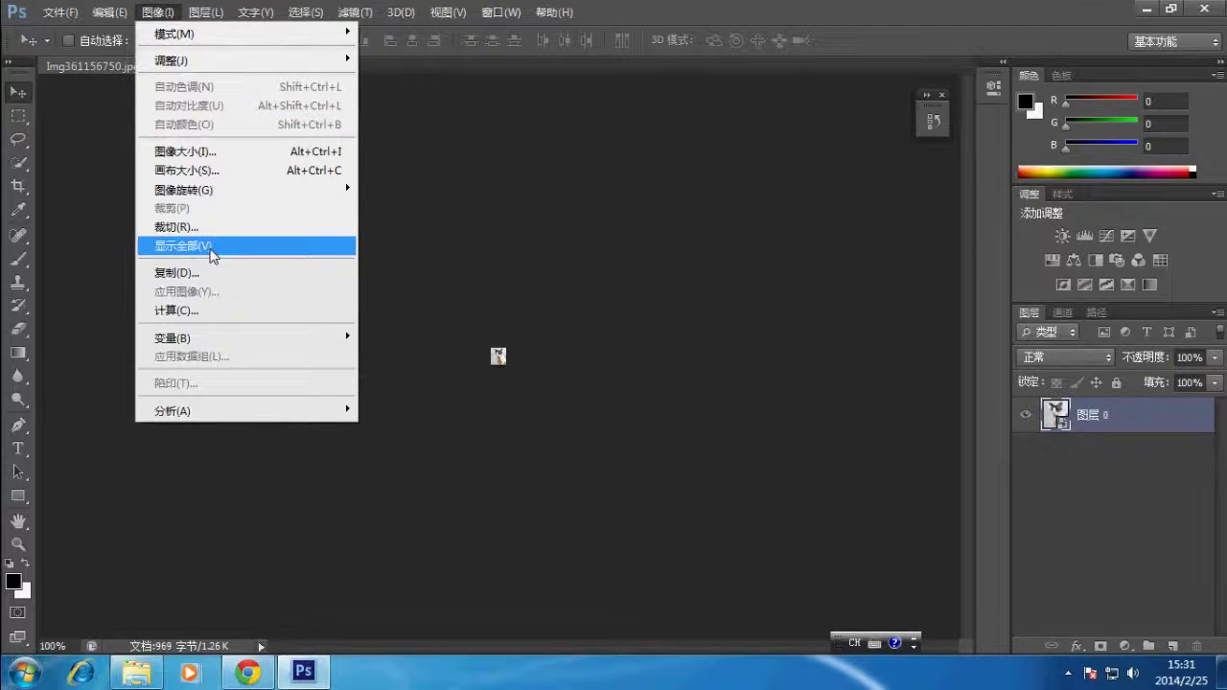
{"action": "left_click", "coordinate": [187, 152]}
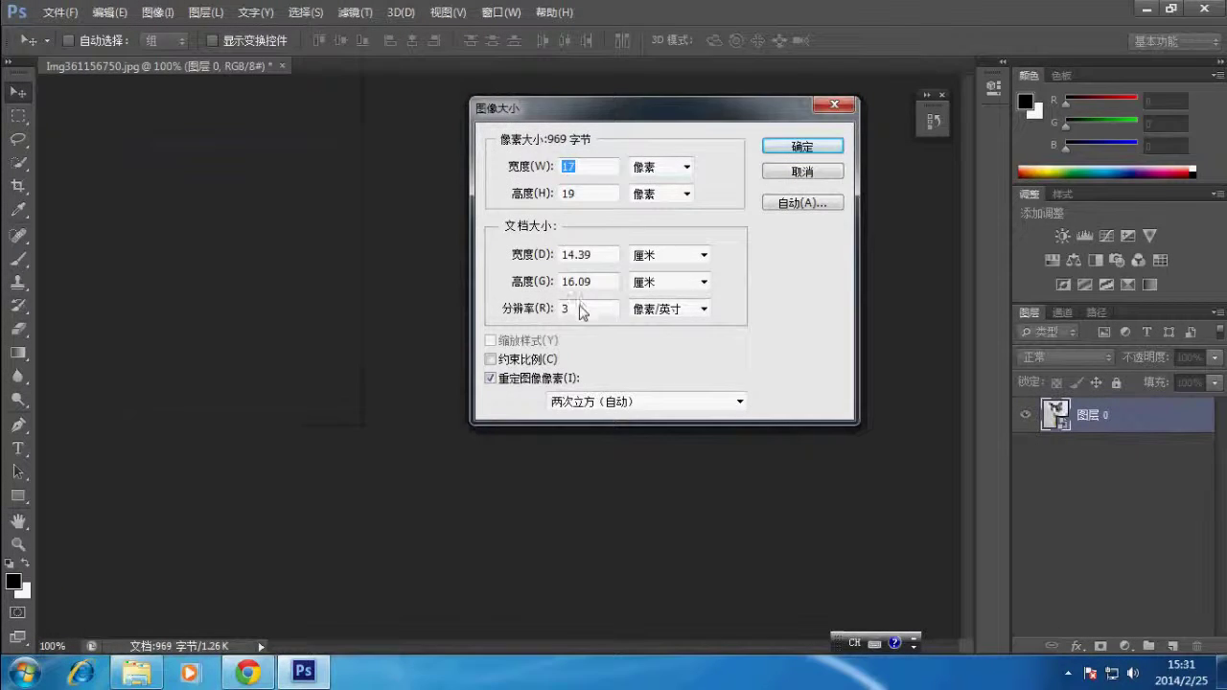
{"action": "type", "text": "00"}
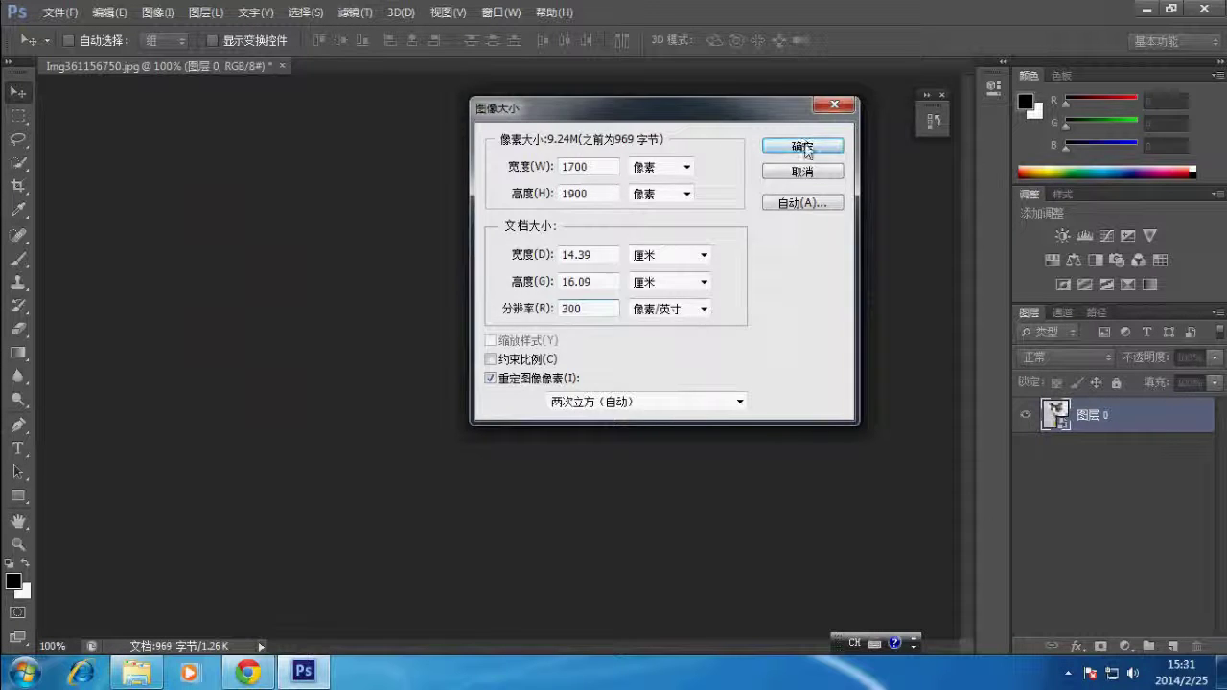
{"action": "left_click", "coordinate": [803, 146]}
{"action": "scroll", "coordinate": [625, 277], "scroll_direction": "up", "scroll_amount": 2}
{"action": "scroll", "coordinate": [624, 277], "scroll_direction": "up", "scroll_amount": 3}
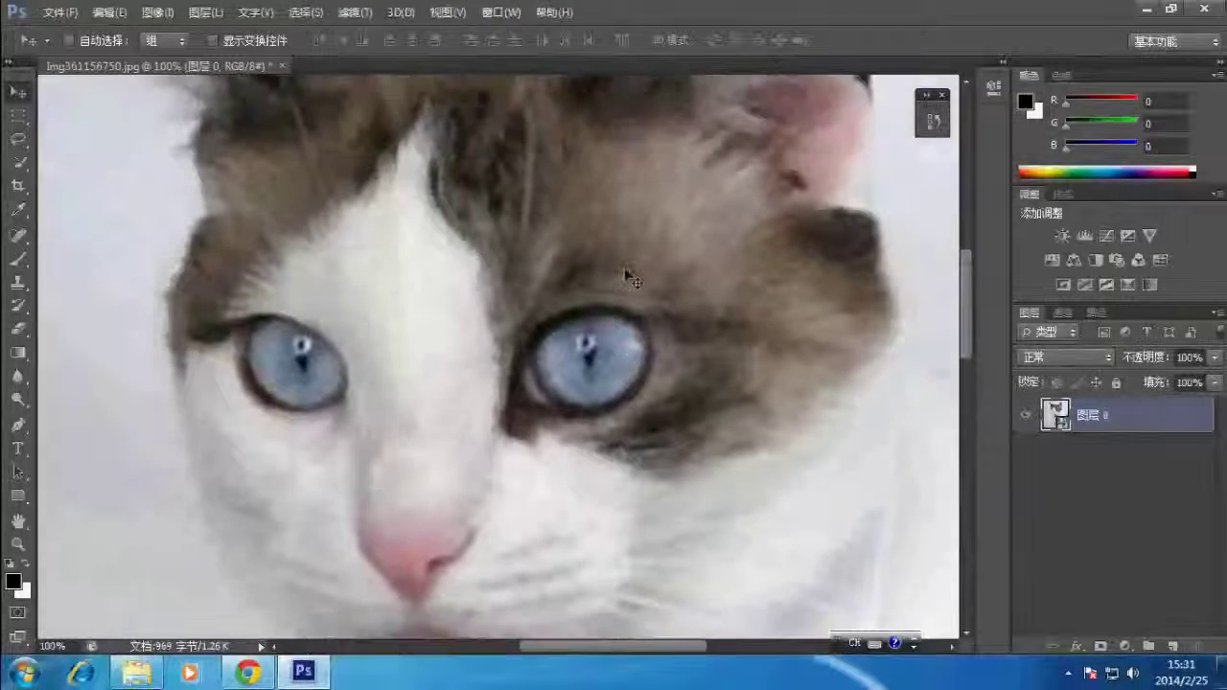
{"action": "scroll", "coordinate": [624, 277], "scroll_direction": "up", "scroll_amount": 3}
{"action": "scroll", "coordinate": [624, 277], "scroll_direction": "down", "scroll_amount": 2}
{"action": "scroll", "coordinate": [624, 277], "scroll_direction": "down", "scroll_amount": 2}
{"action": "scroll", "coordinate": [628, 274], "scroll_direction": "down", "scroll_amount": 3}
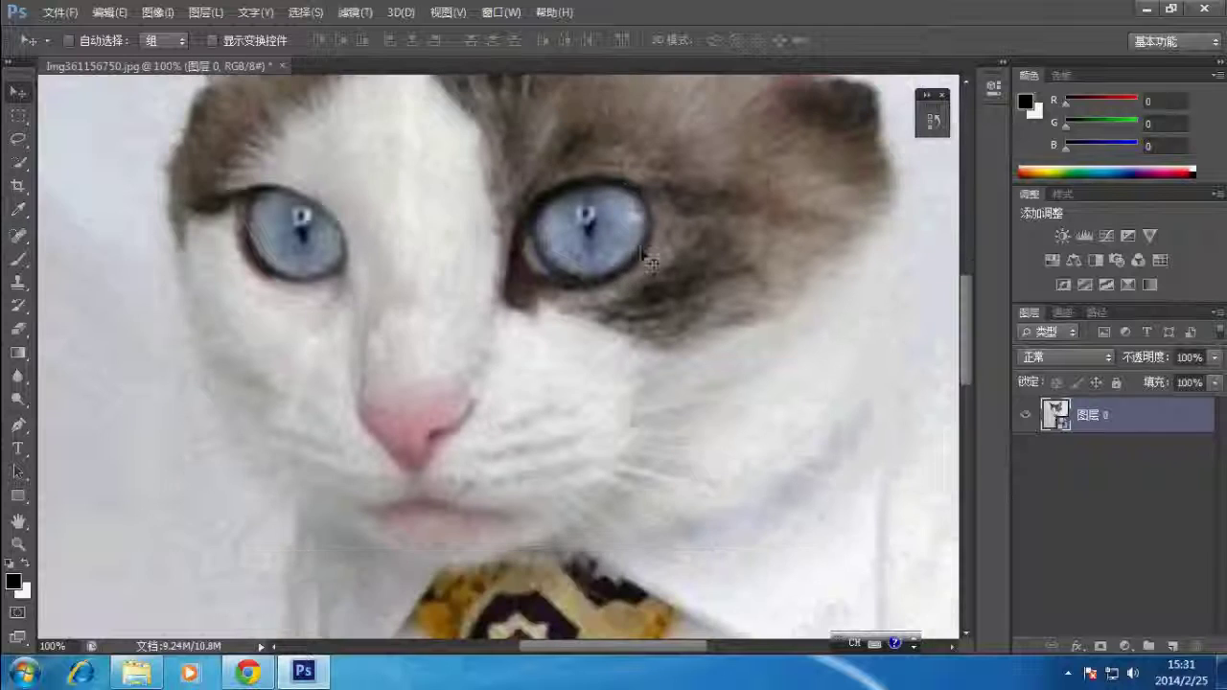
{"action": "left_click", "coordinate": [162, 13]}
{"action": "left_click", "coordinate": [182, 154]}
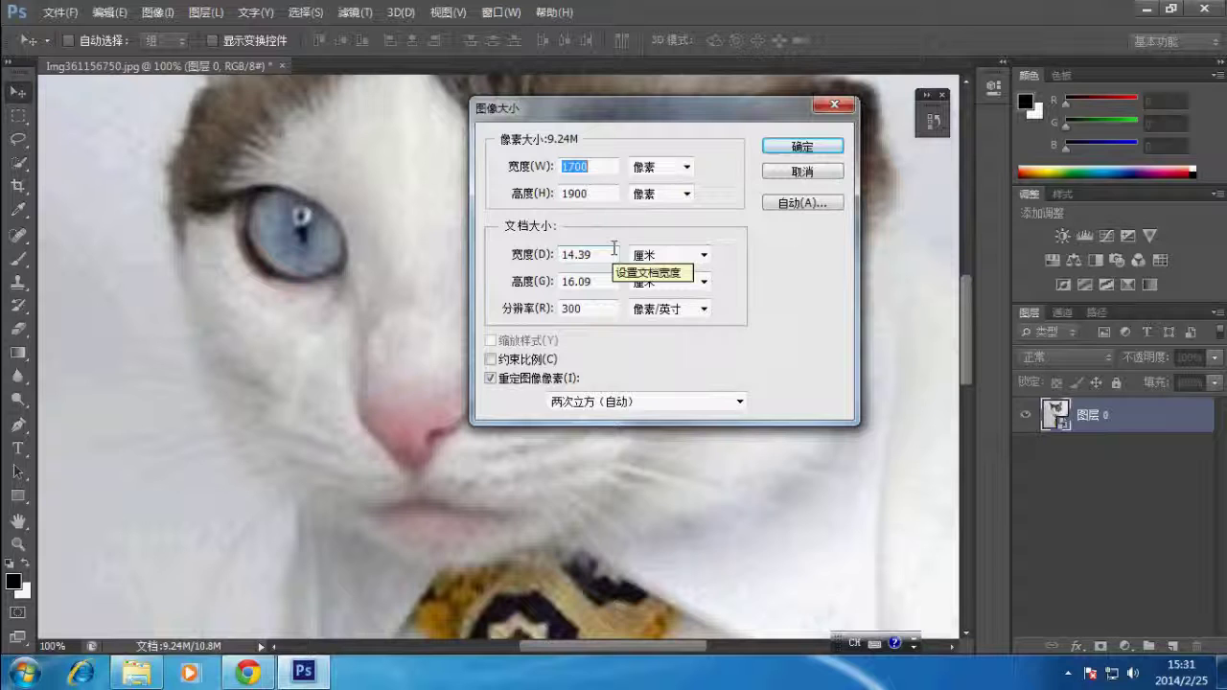
Resize the photo to 2.54 cm wide by 3.62 cm tall (300×428 px).
{"action": "left_click", "coordinate": [602, 255]}
{"action": "double_click", "coordinate": [602, 255]}
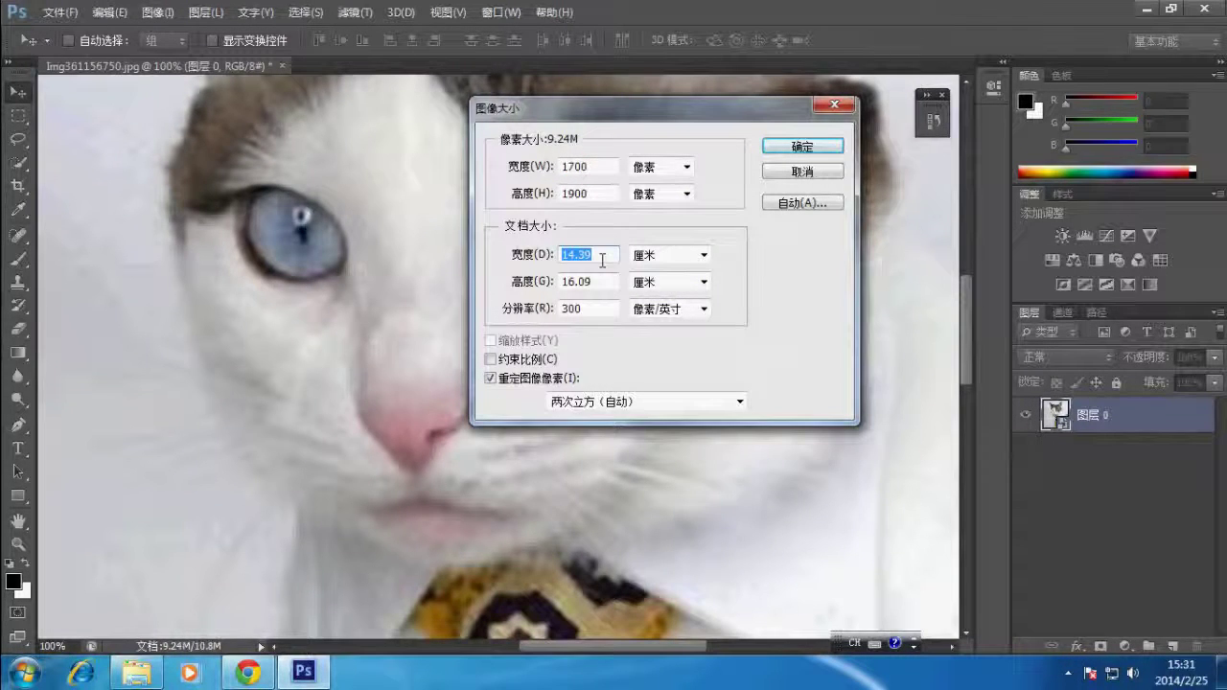
{"action": "type", "text": "2.54"}
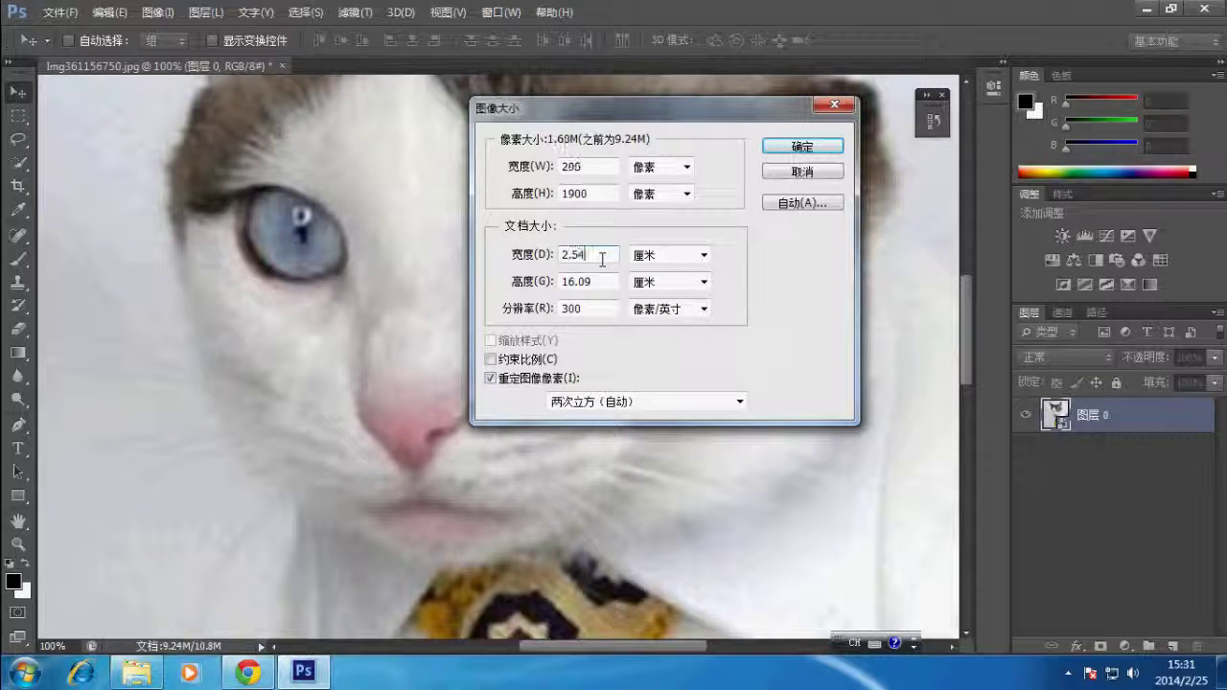
{"action": "double_click", "coordinate": [587, 281]}
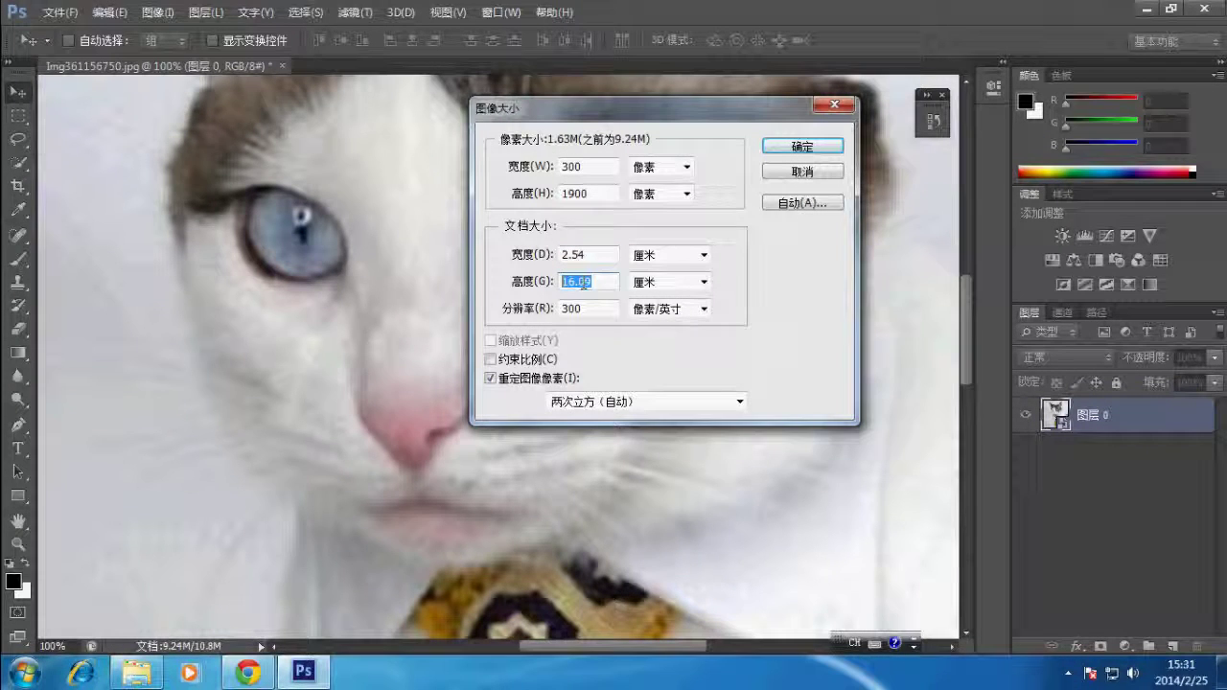
{"action": "type", "text": "3.62"}
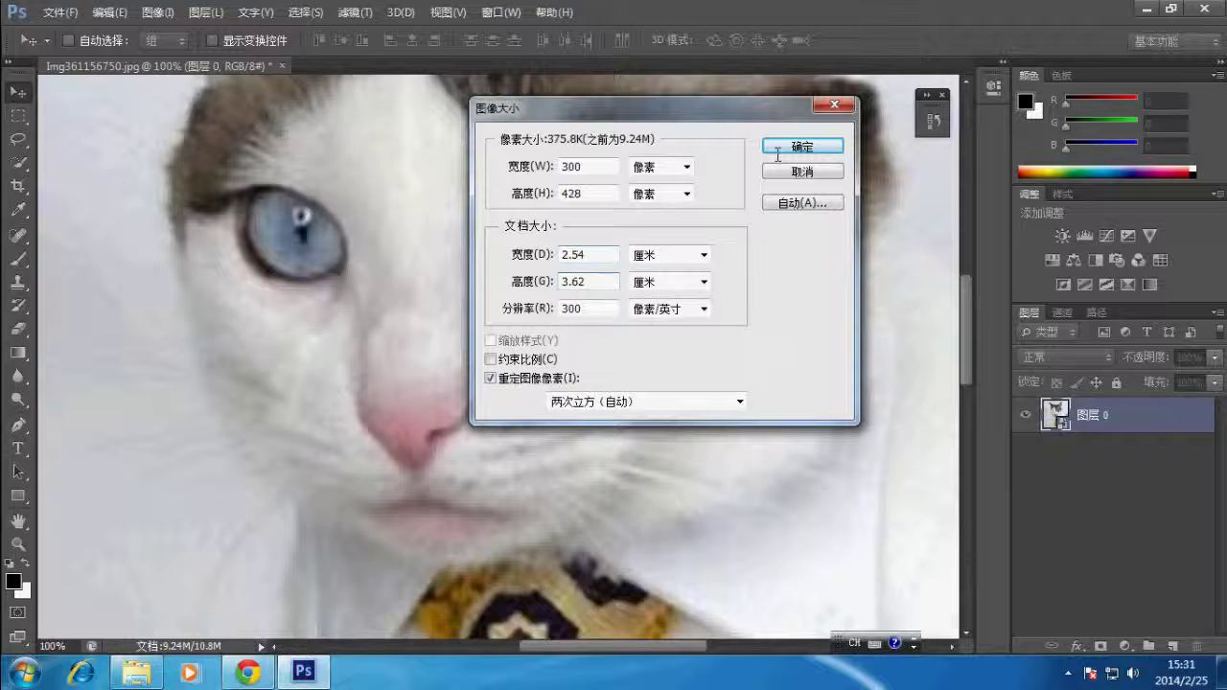
{"action": "left_click", "coordinate": [803, 147]}
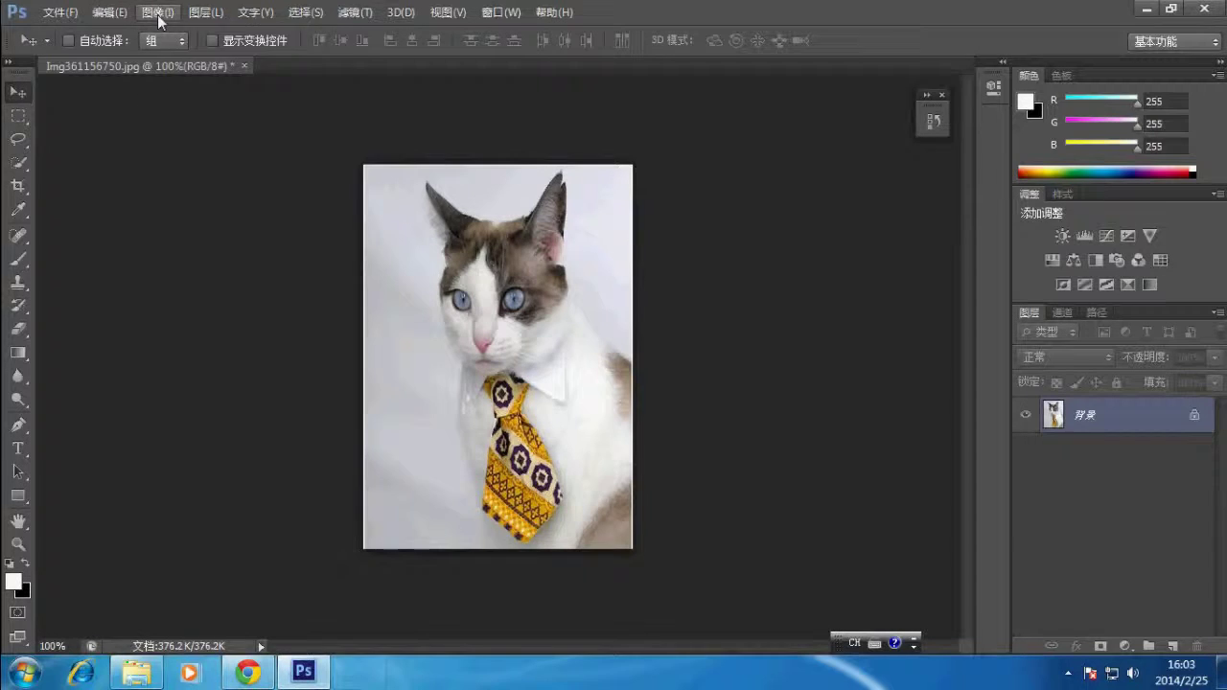
{"action": "left_click", "coordinate": [157, 13]}
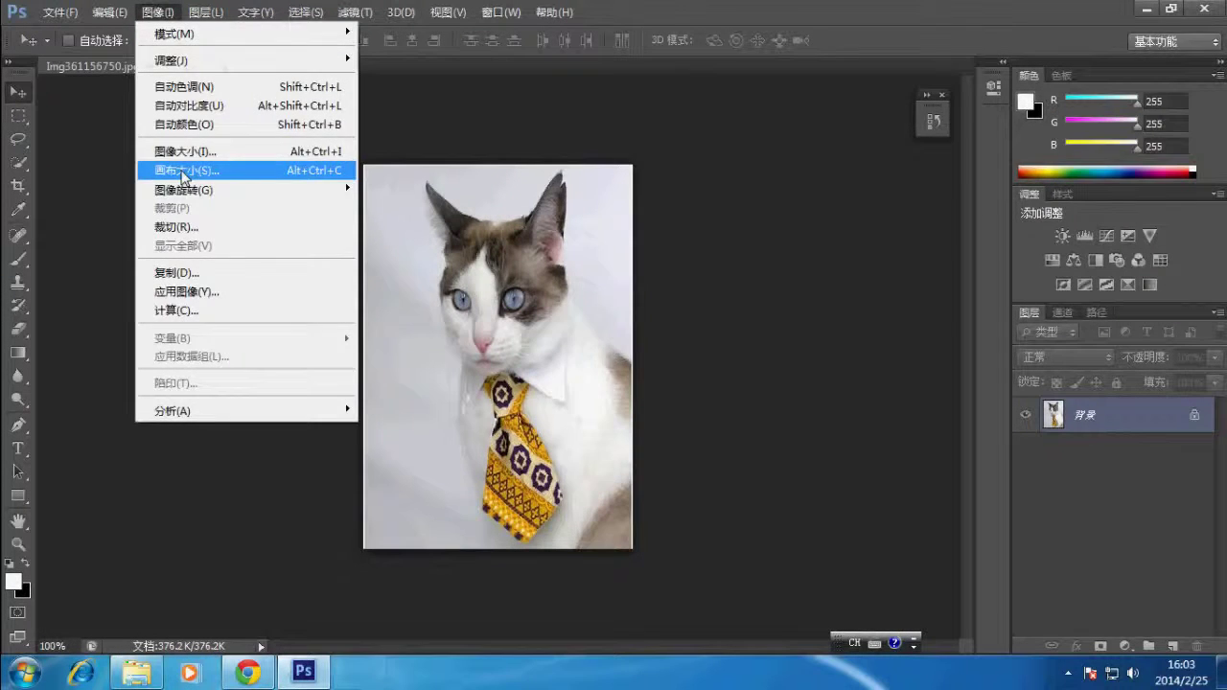
In Canvas Size, keep Relative checked and set width and height units to inches.
{"action": "left_click", "coordinate": [184, 170]}
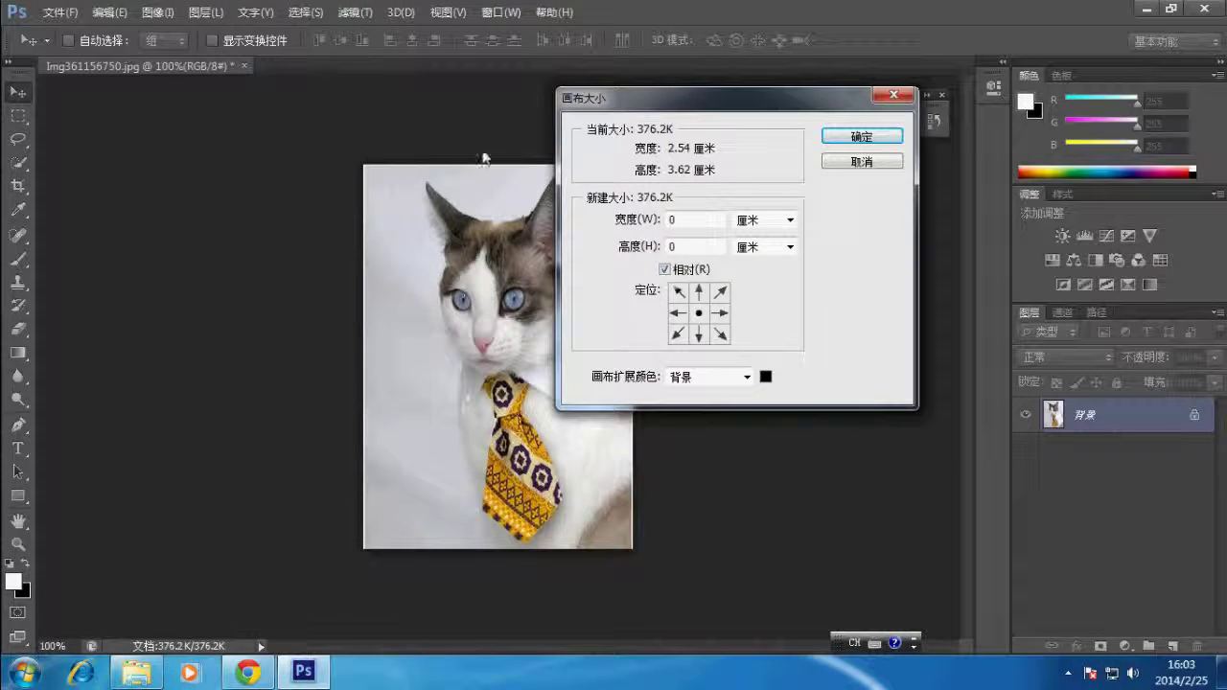
{"action": "left_click_drag", "start_coordinate": [675, 106], "coordinate": [713, 98]}
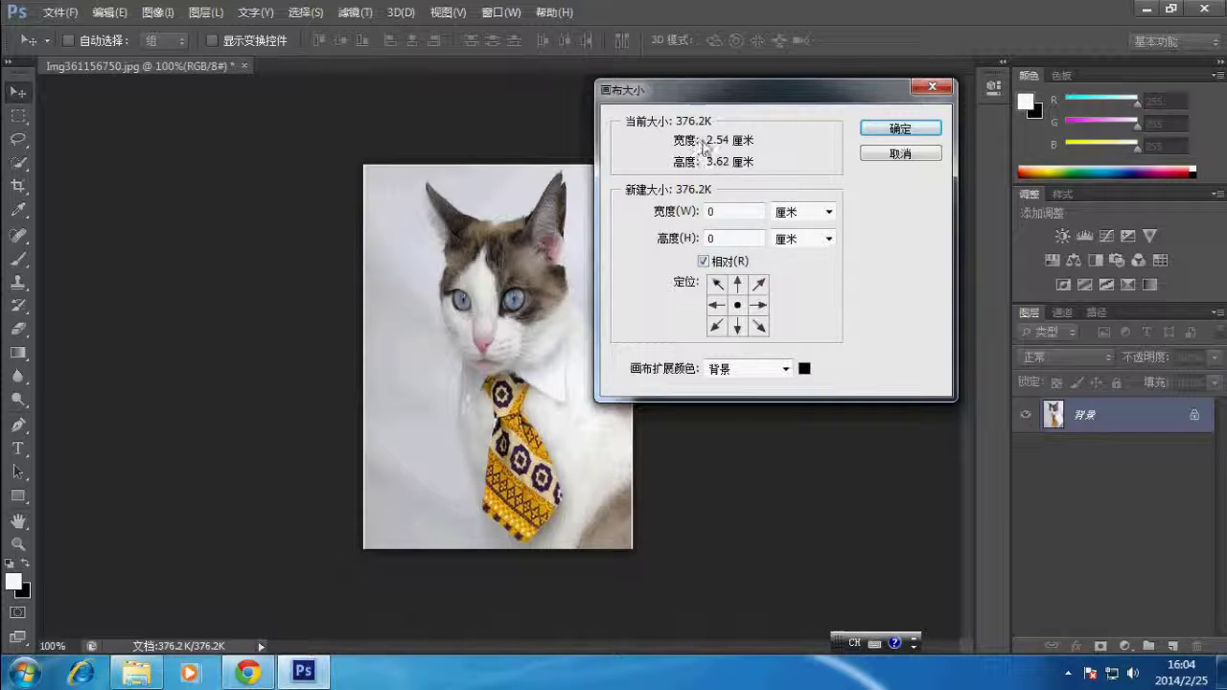
{"action": "left_click", "coordinate": [704, 260]}
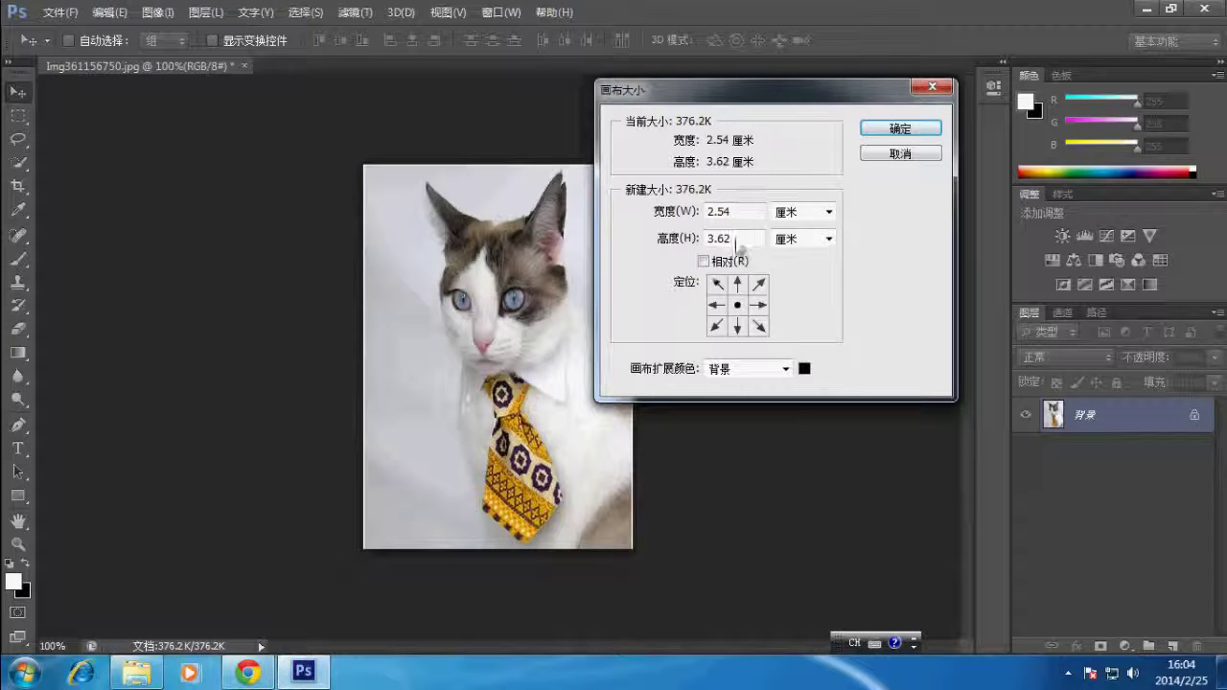
{"action": "left_click", "coordinate": [706, 261]}
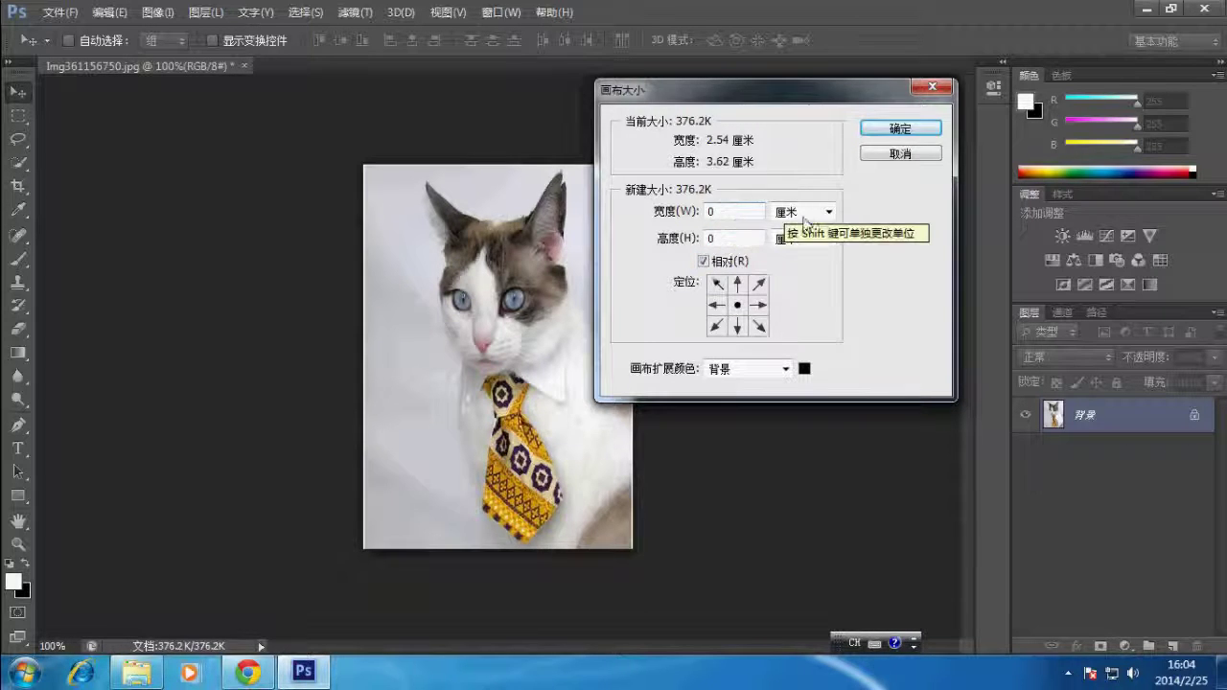
{"action": "left_click", "coordinate": [825, 213]}
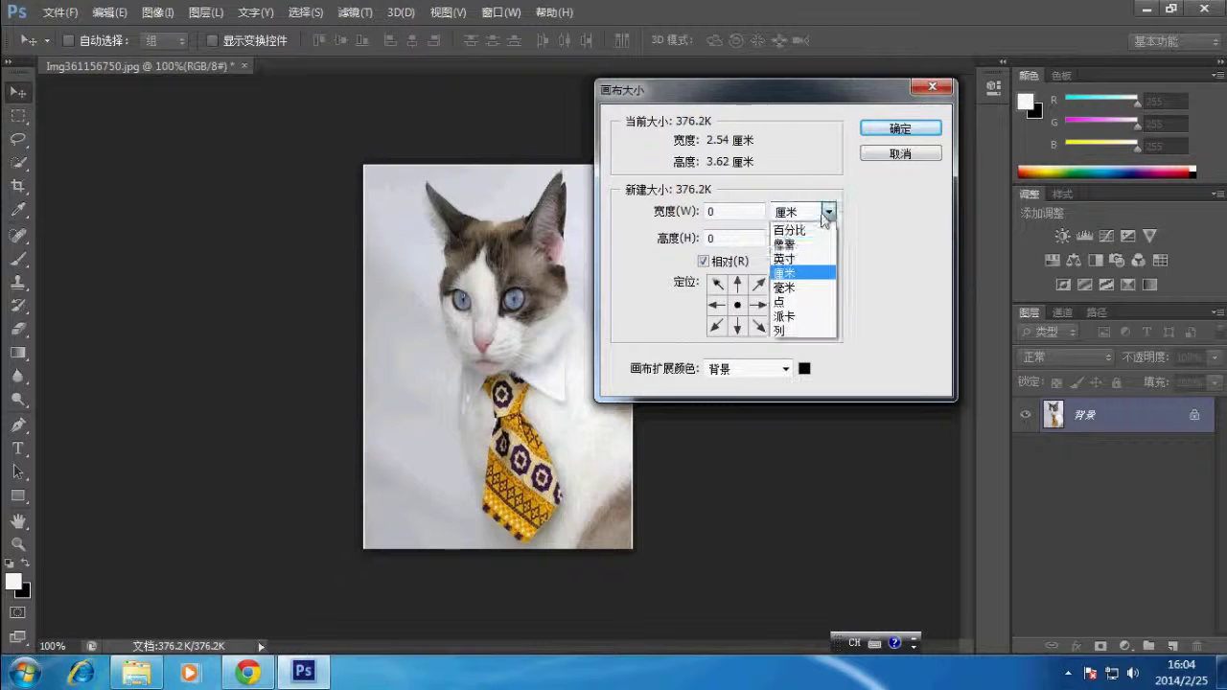
{"action": "left_click", "coordinate": [811, 259]}
{"action": "left_click", "coordinate": [828, 239]}
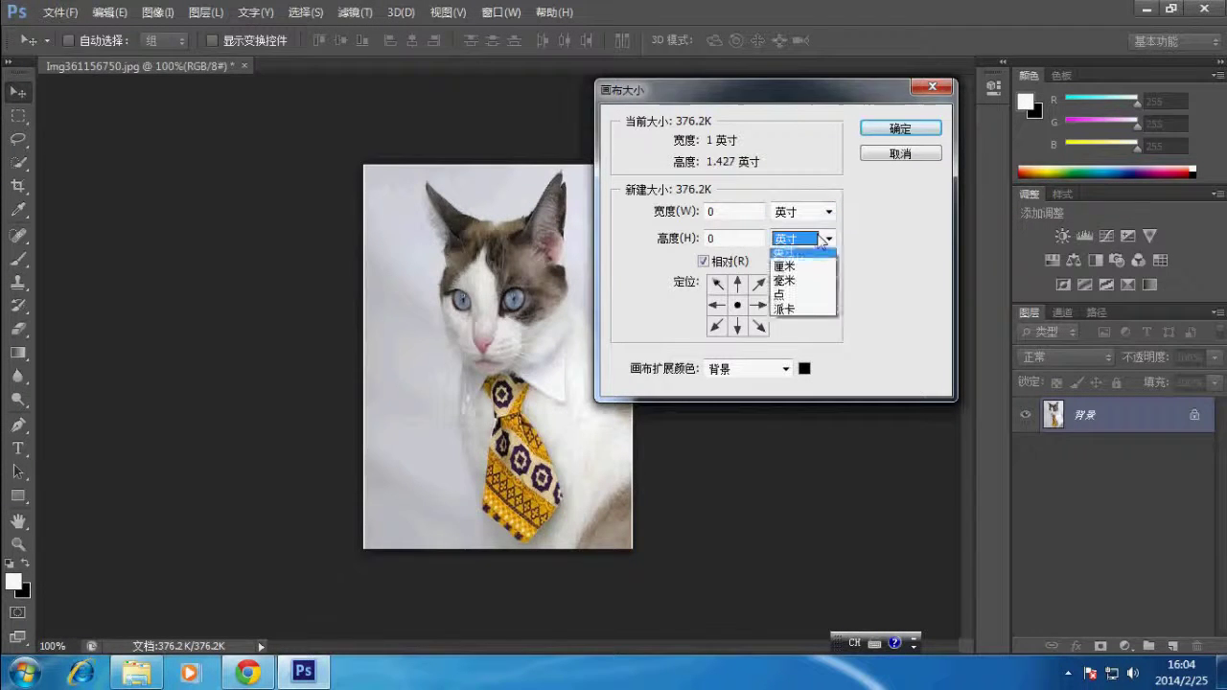
{"action": "left_click", "coordinate": [818, 287]}
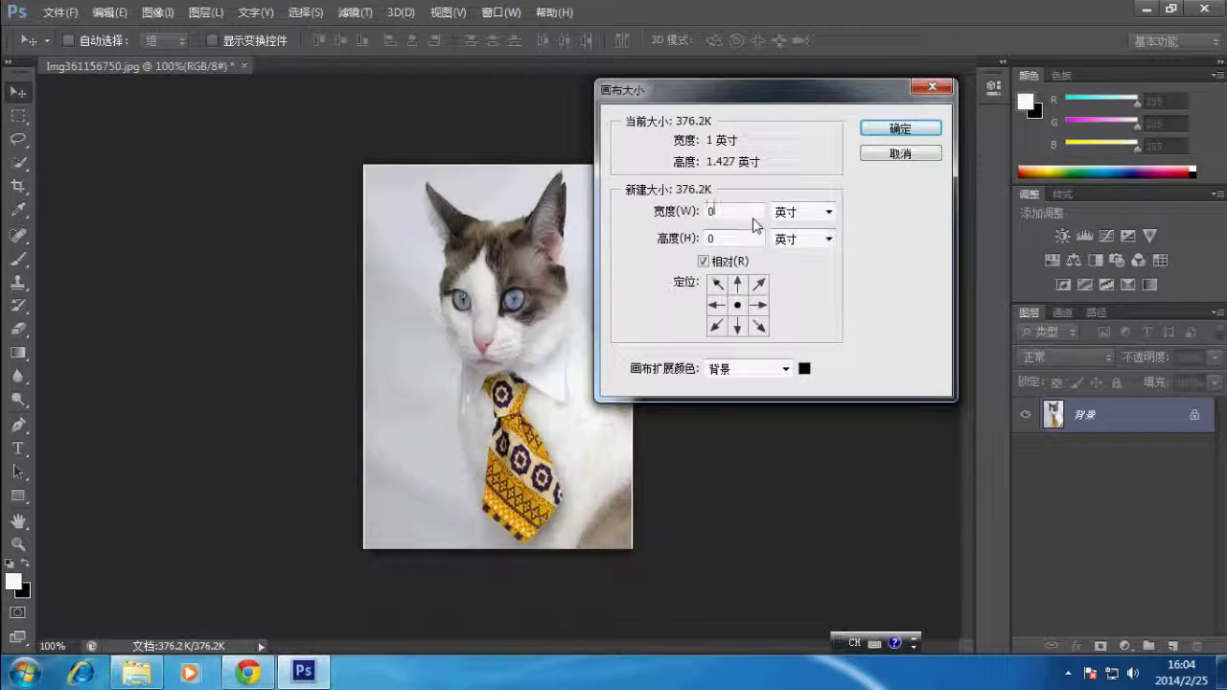
Extend the canvas by 1 inch in width and height with a white extension colour.
{"action": "key", "text": "BackSpace"}
{"action": "type", "text": "1"}
{"action": "left_click", "coordinate": [739, 237]}
{"action": "key", "text": "BackSpace"}
{"action": "type", "text": "1"}
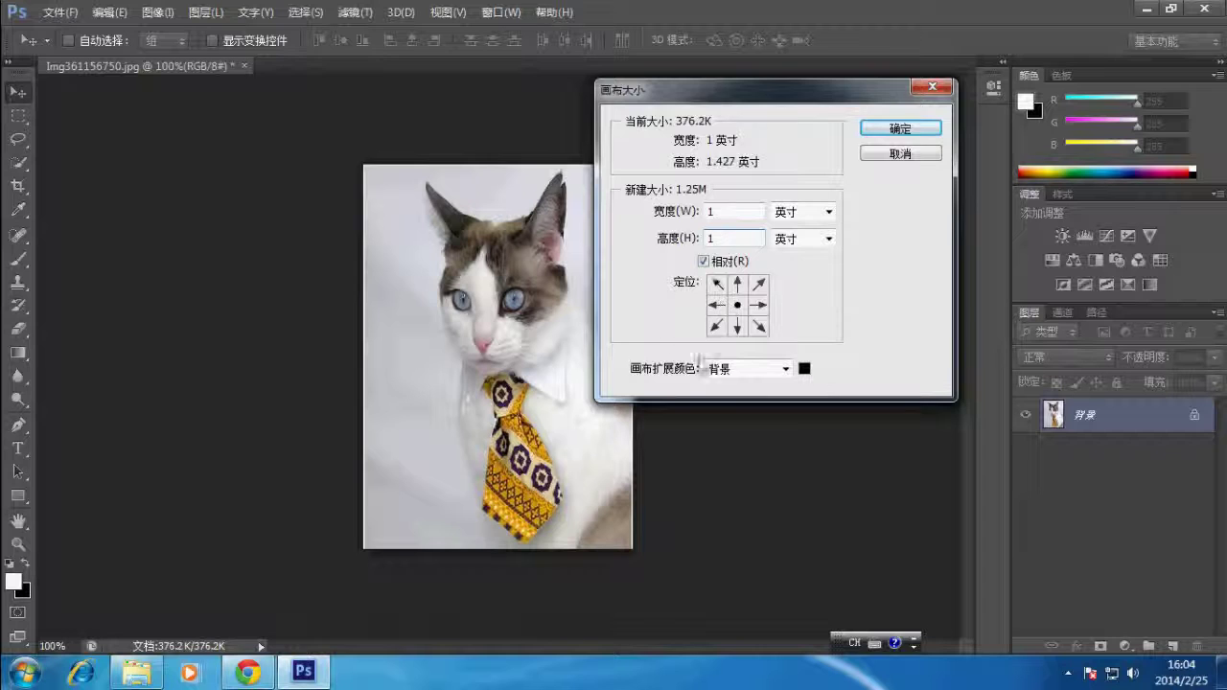
{"action": "left_click", "coordinate": [778, 374]}
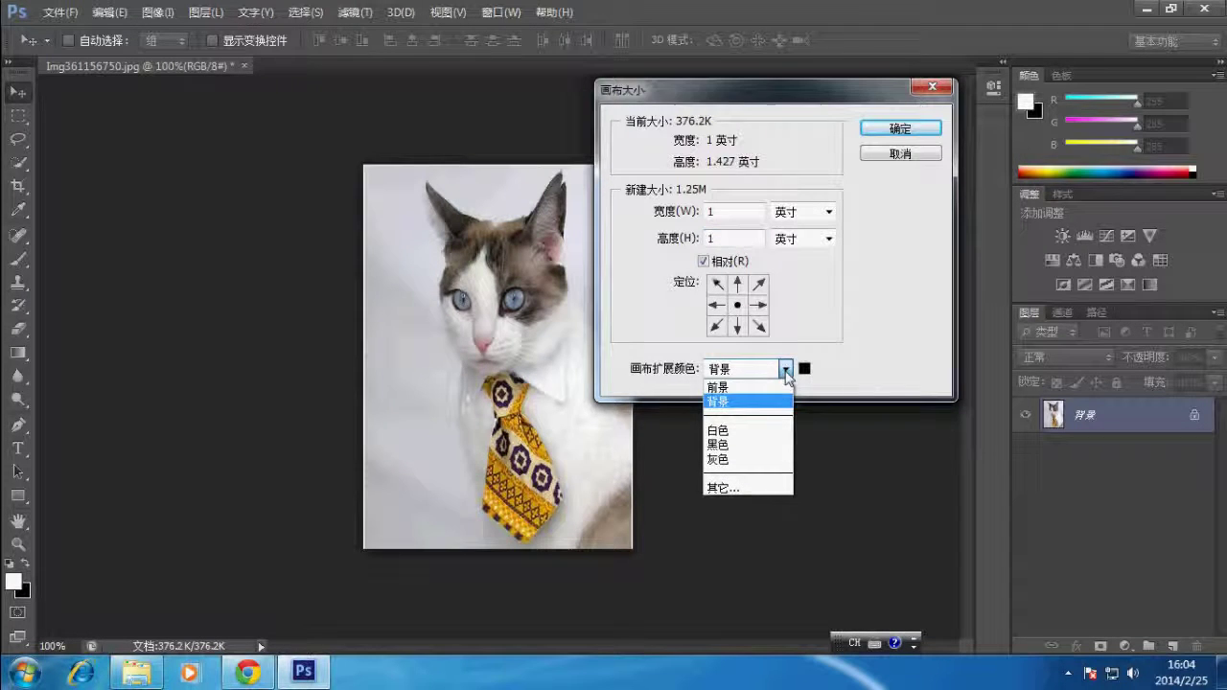
{"action": "left_click", "coordinate": [758, 440]}
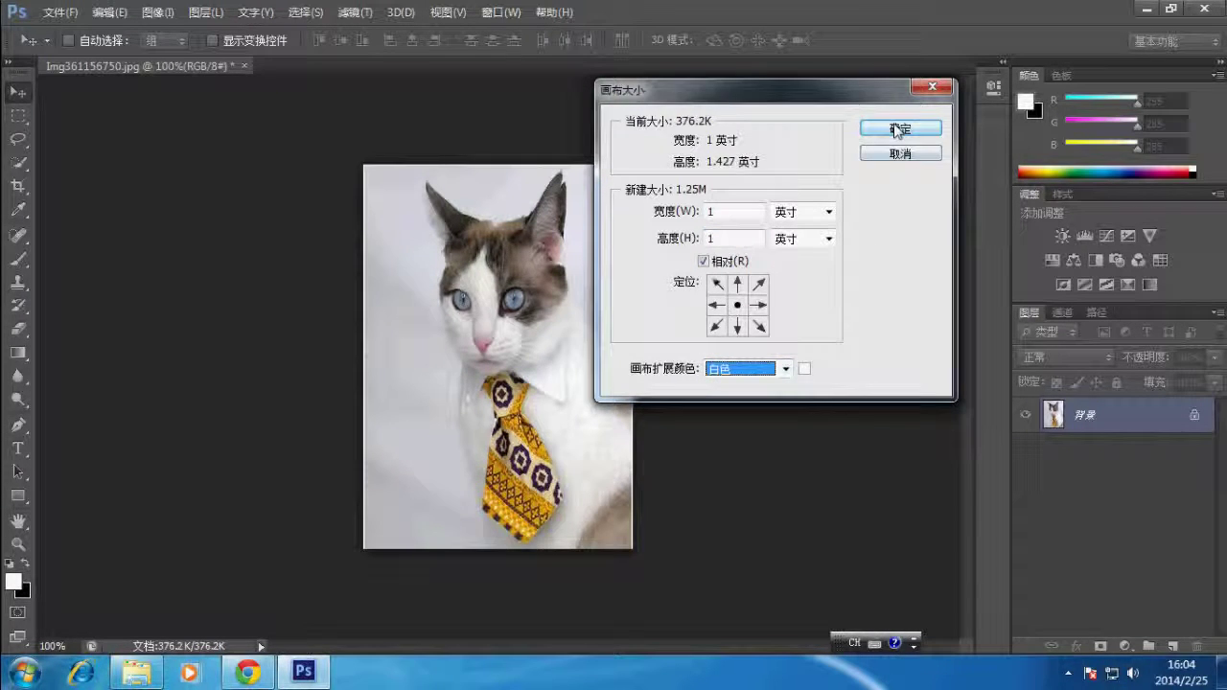
{"action": "left_click", "coordinate": [897, 128]}
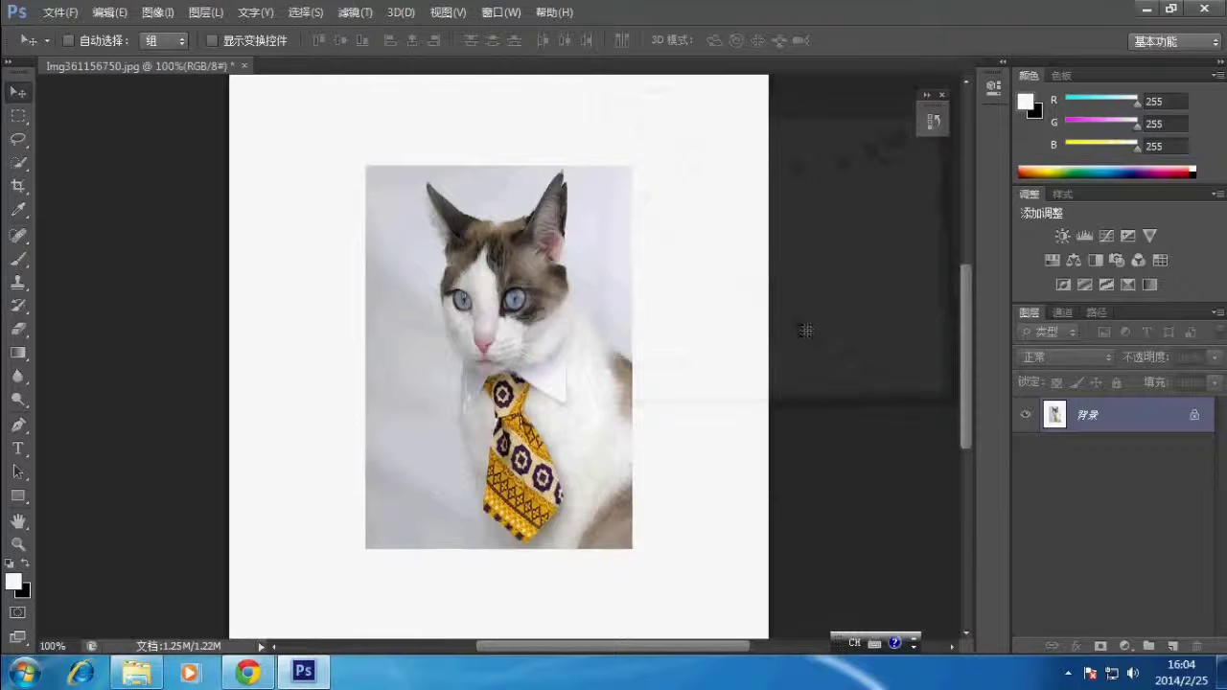
Add a relative 0.1-inch white canvas border to the photo's width and height.
{"action": "mouse_move", "coordinate": [962, 352]}
{"action": "left_mouse_down"}
{"action": "mouse_move", "coordinate": [970, 418]}
{"action": "mouse_move", "coordinate": [973, 340]}
{"action": "mouse_move", "coordinate": [974, 356]}
{"action": "left_mouse_up"}
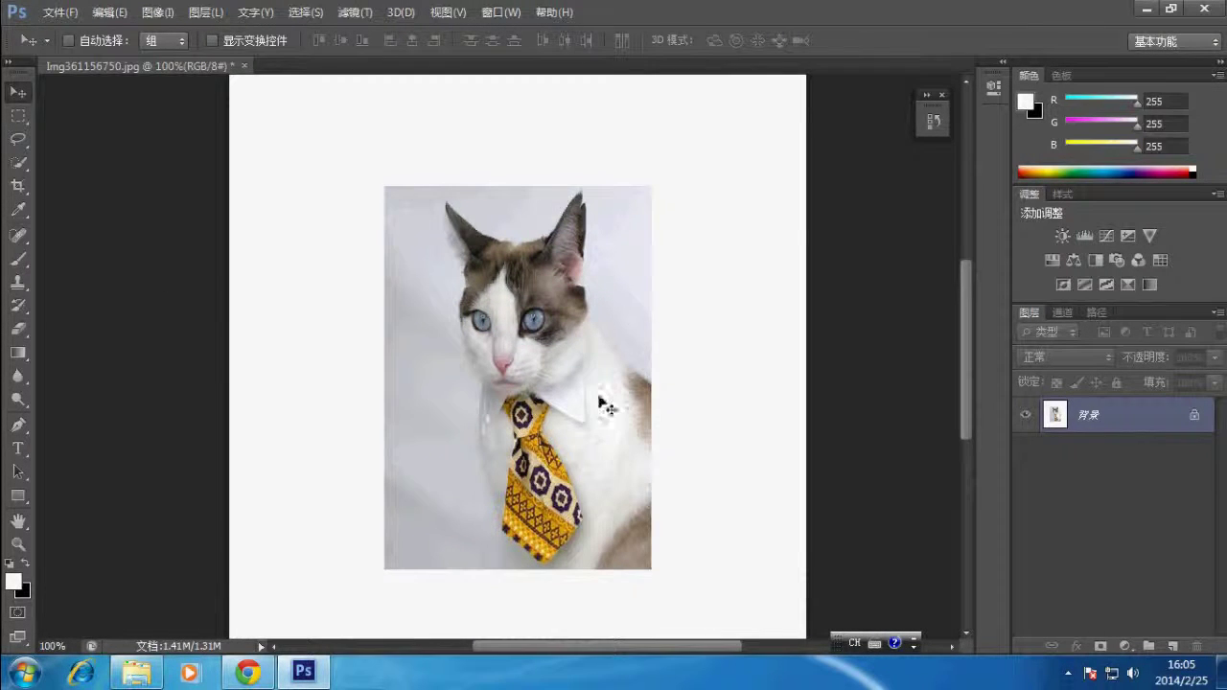
{"action": "left_click", "coordinate": [154, 17]}
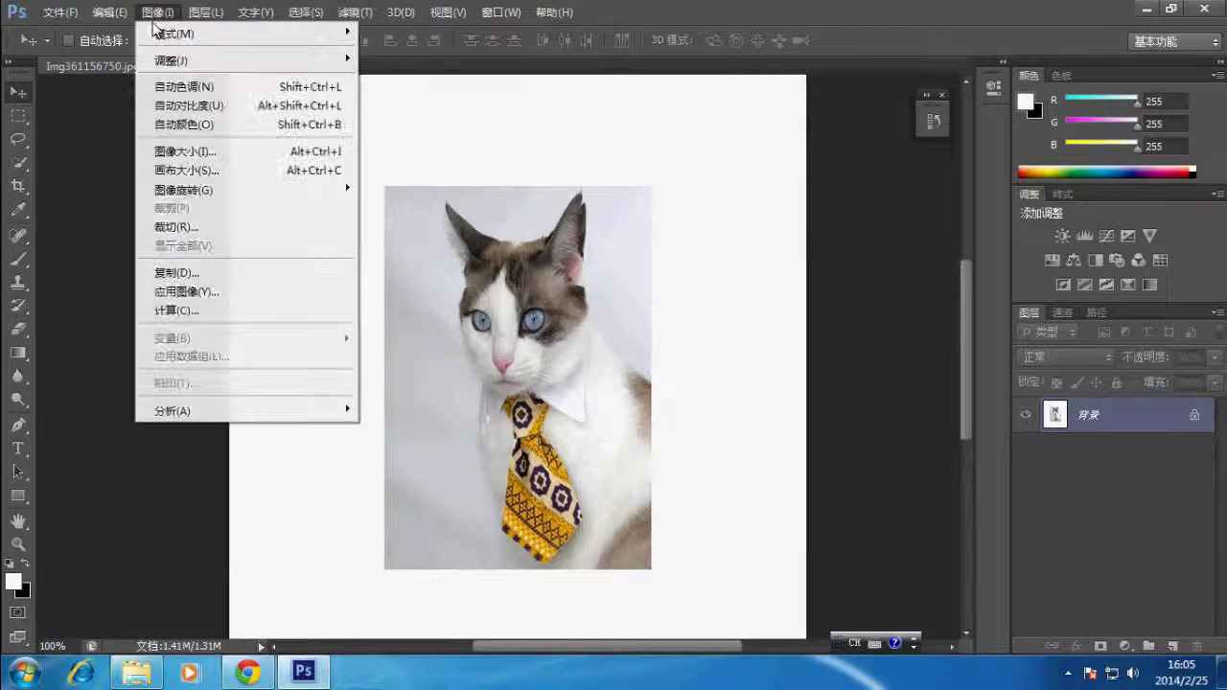
{"action": "left_click", "coordinate": [163, 170]}
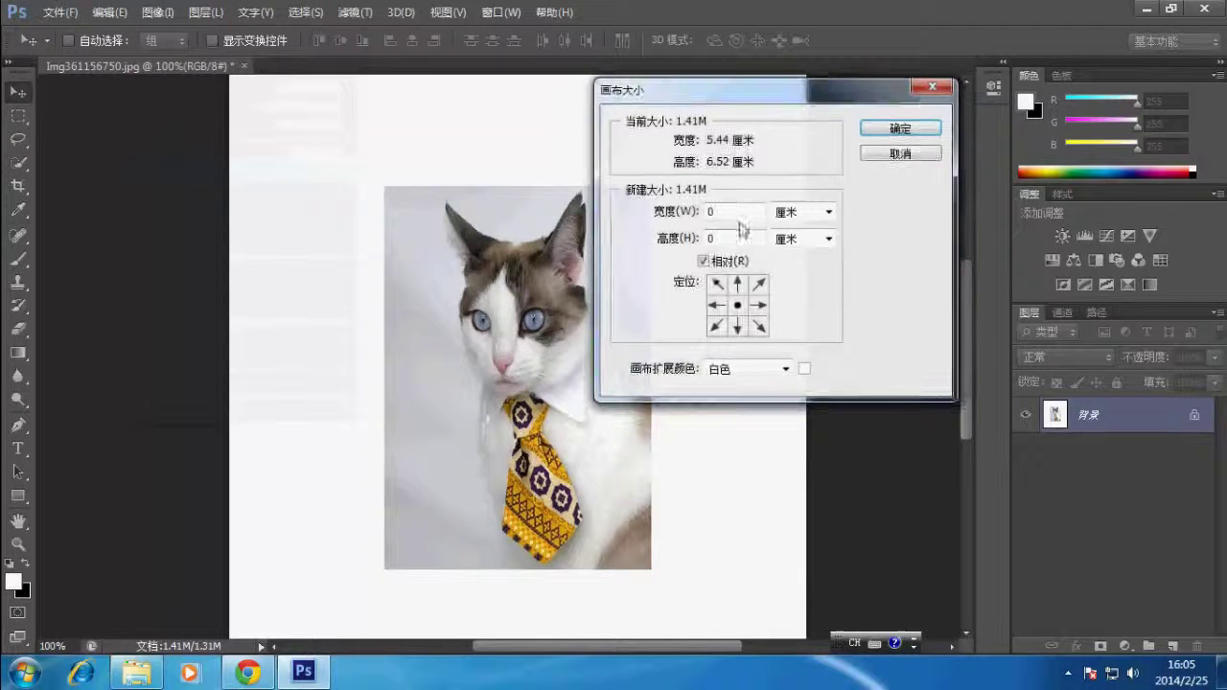
{"action": "left_click", "coordinate": [828, 212]}
{"action": "left_click", "coordinate": [828, 267]}
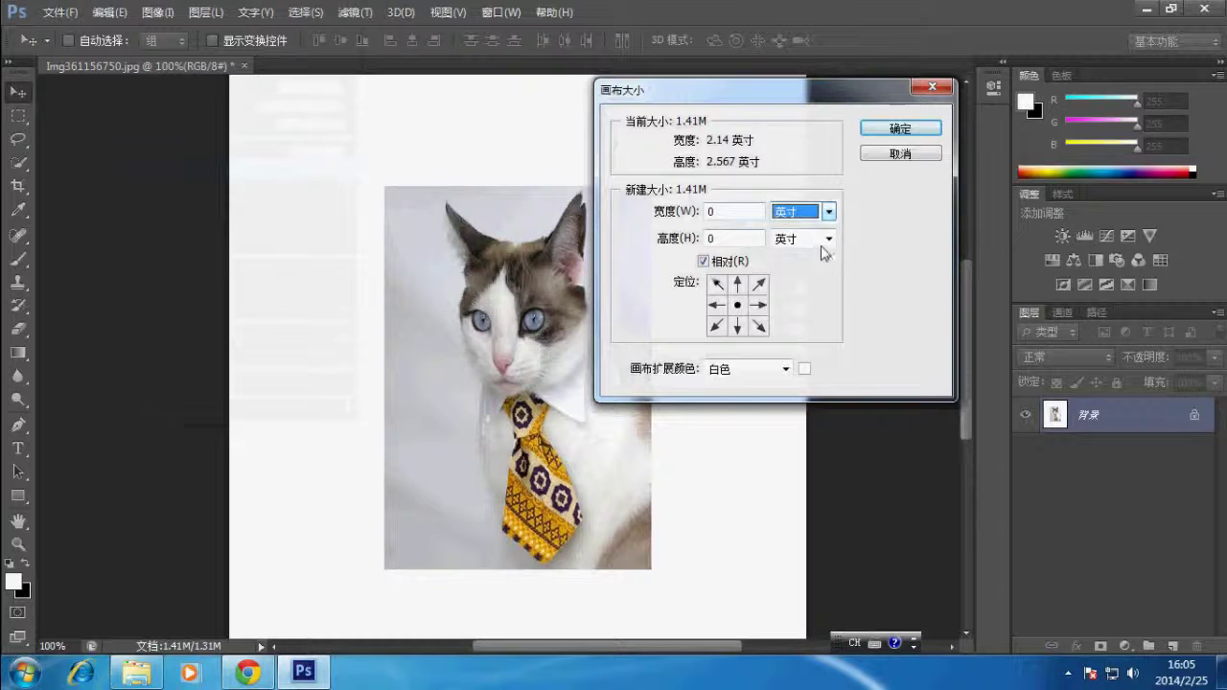
{"action": "left_click", "coordinate": [829, 238]}
{"action": "left_click", "coordinate": [807, 286]}
{"action": "left_click", "coordinate": [728, 213]}
{"action": "type", "text": ".1"}
{"action": "left_click", "coordinate": [724, 237]}
{"action": "type", "text": "."}
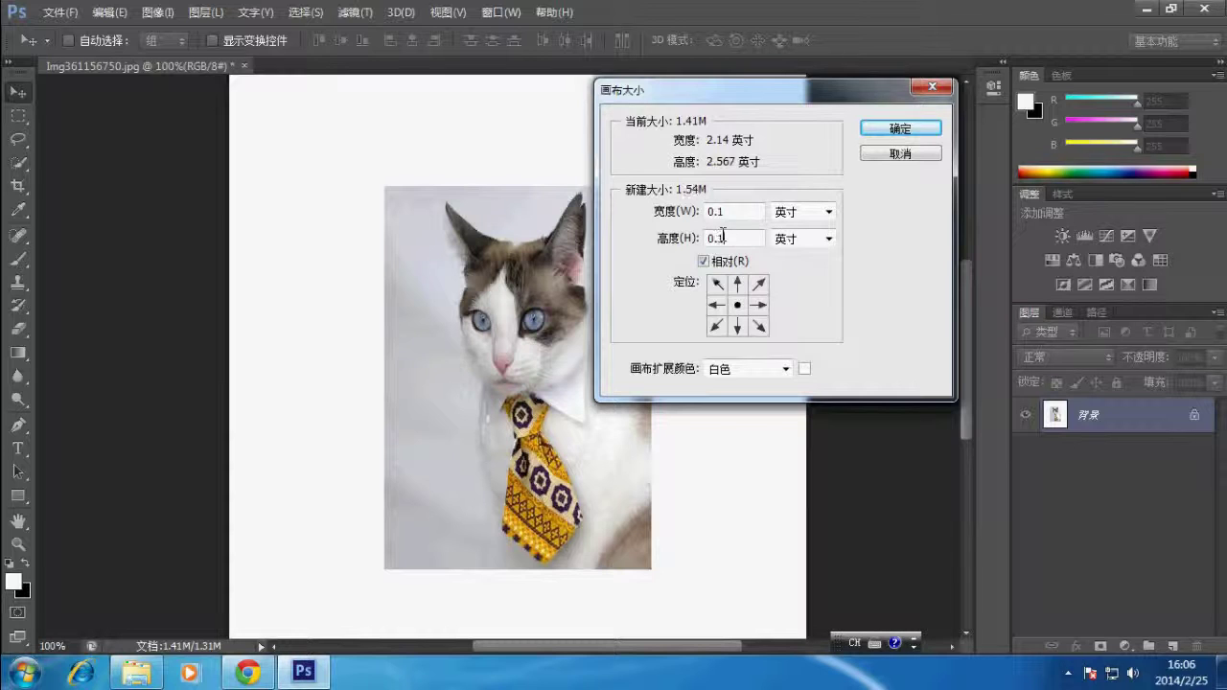
{"action": "left_click", "coordinate": [883, 127]}
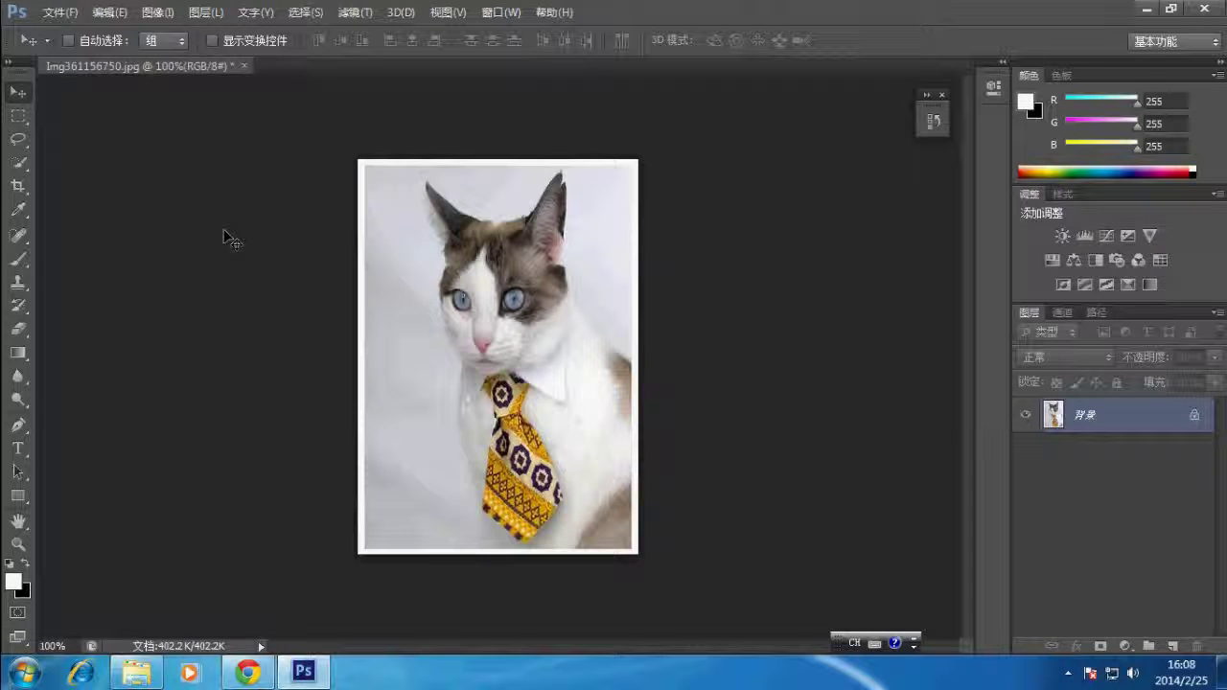
Create a new Photo-preset document at landscape 5×7 (7×5 inches, 300 ppi).
{"action": "key", "text": "ctrl+n"}
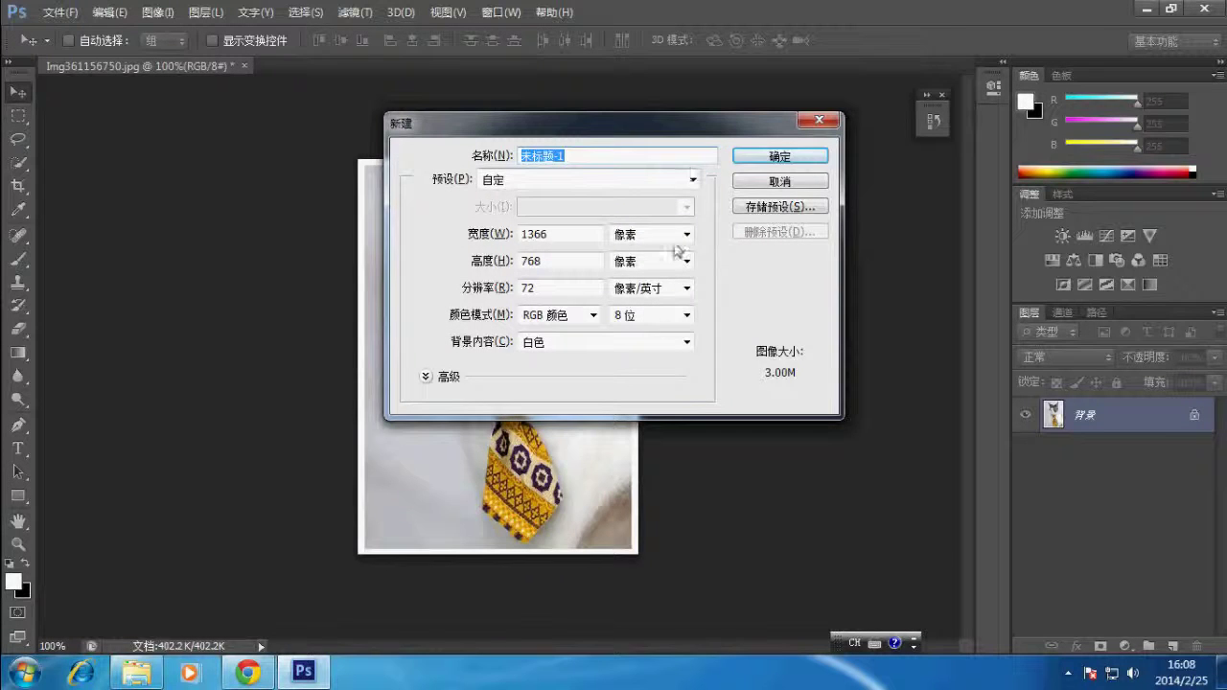
{"action": "left_click", "coordinate": [694, 182]}
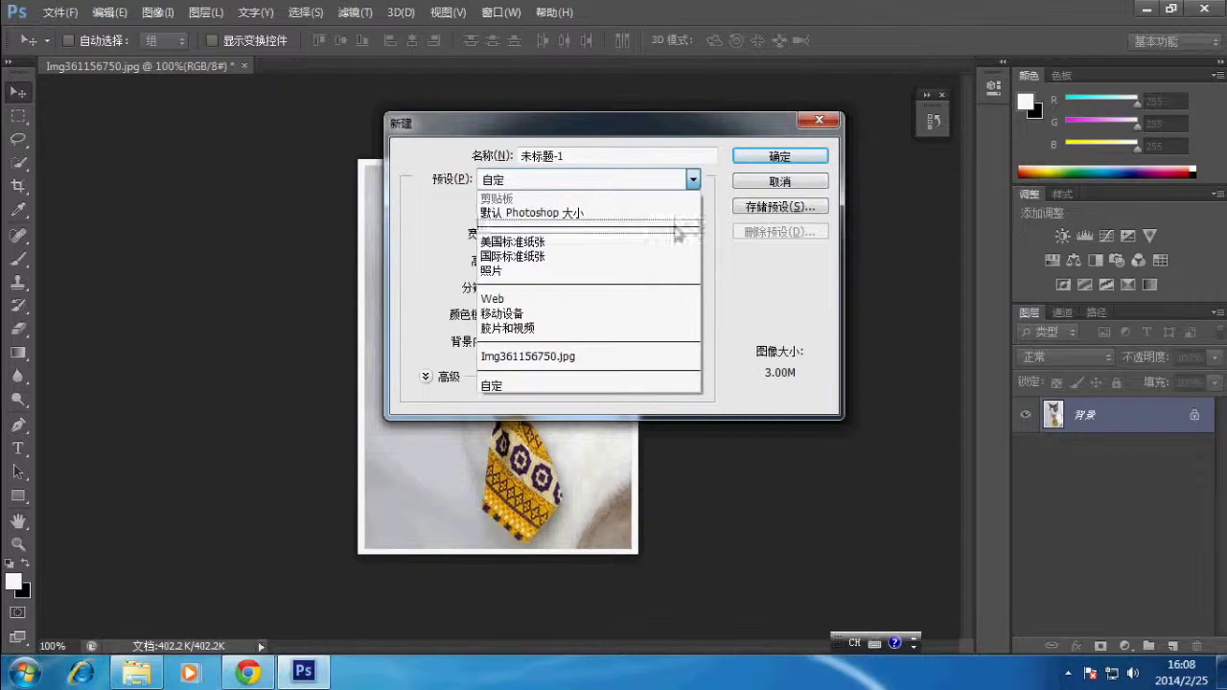
{"action": "left_click", "coordinate": [658, 271]}
{"action": "left_click", "coordinate": [653, 215]}
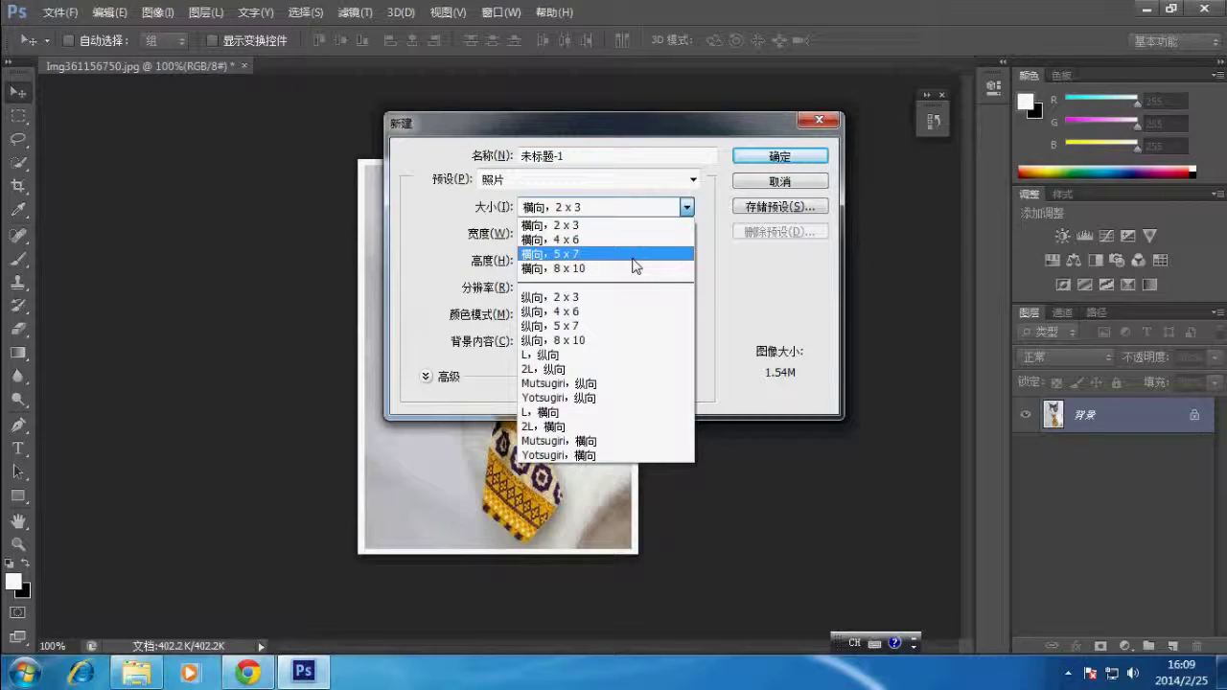
{"action": "left_click", "coordinate": [633, 255]}
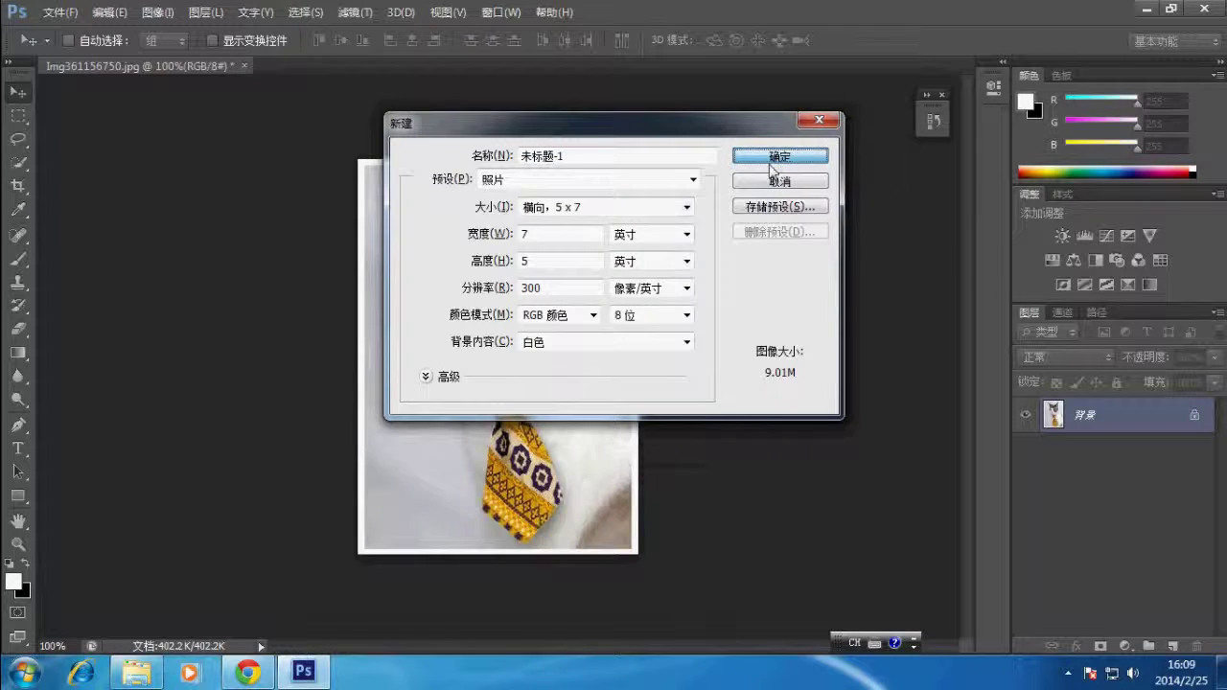
{"action": "left_click", "coordinate": [778, 158]}
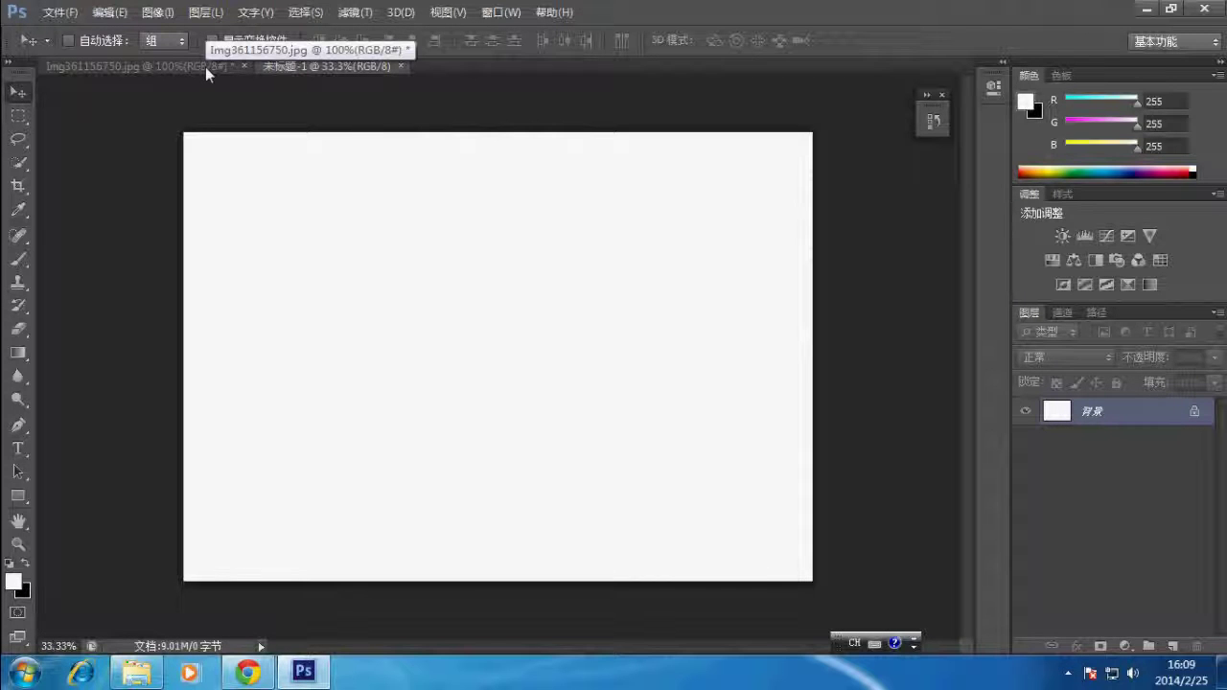
Copy the bordered cat photo onto the sheet's top-left, then tile more copies along the first row.
{"action": "left_click_drag", "start_coordinate": [206, 66], "coordinate": [744, 118]}
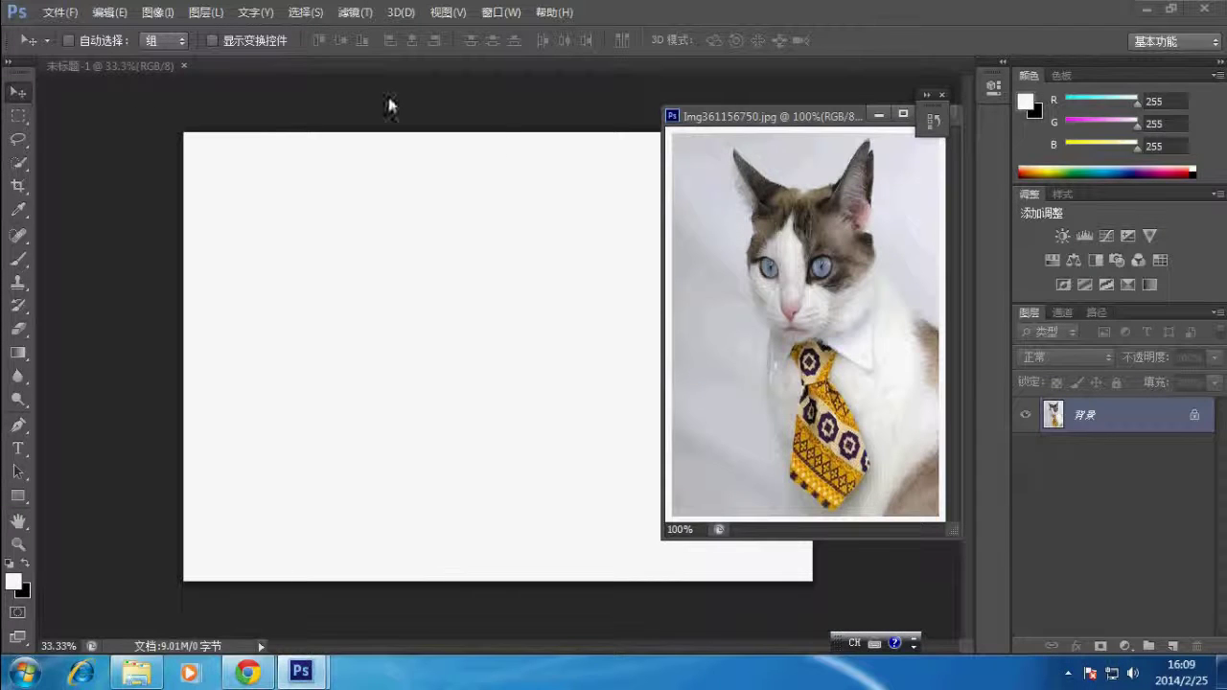
{"action": "left_click_drag", "start_coordinate": [824, 242], "coordinate": [216, 212]}
{"action": "left_click", "coordinate": [756, 281]}
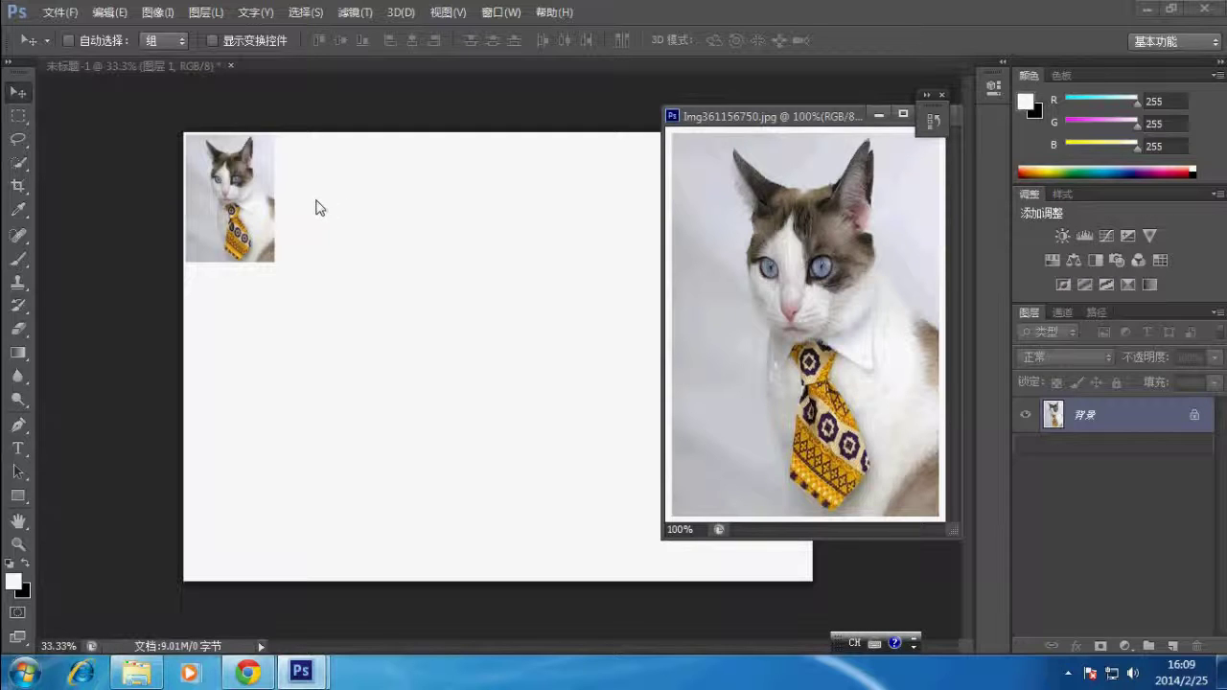
{"action": "mouse_move", "coordinate": [792, 300]}
{"action": "left_mouse_down"}
{"action": "mouse_move", "coordinate": [336, 188]}
{"action": "mouse_move", "coordinate": [322, 217]}
{"action": "left_mouse_up"}
{"action": "left_click", "coordinate": [758, 300]}
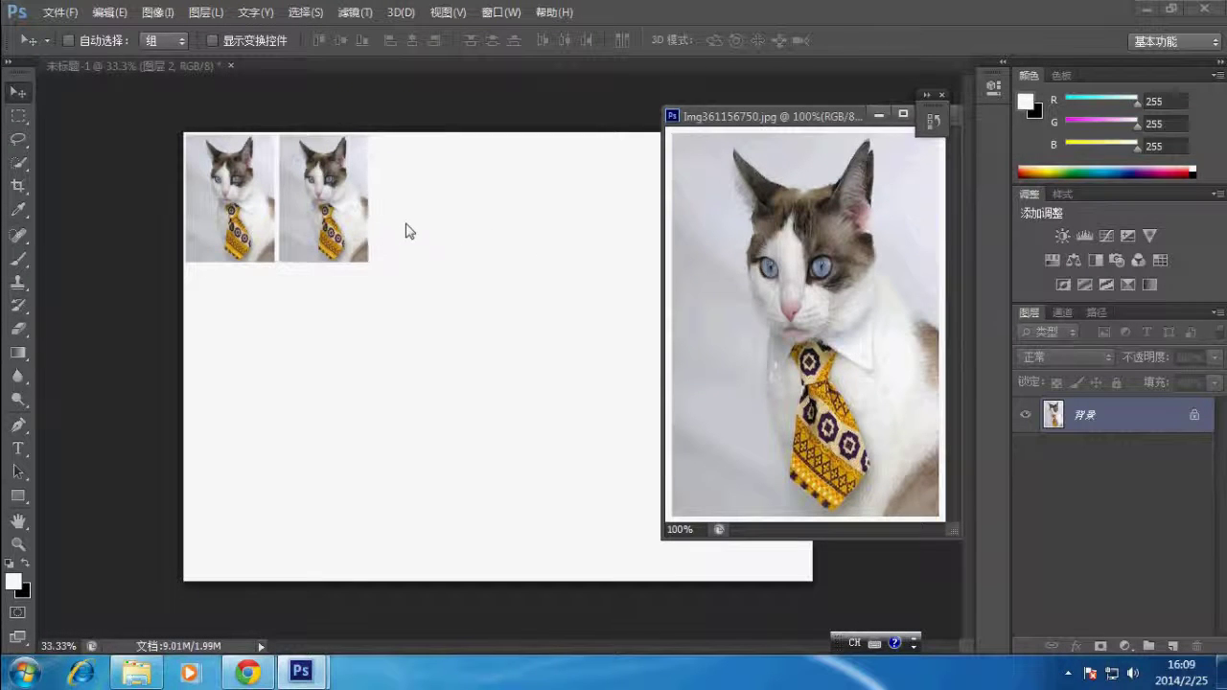
{"action": "left_click_drag", "start_coordinate": [813, 316], "coordinate": [415, 204]}
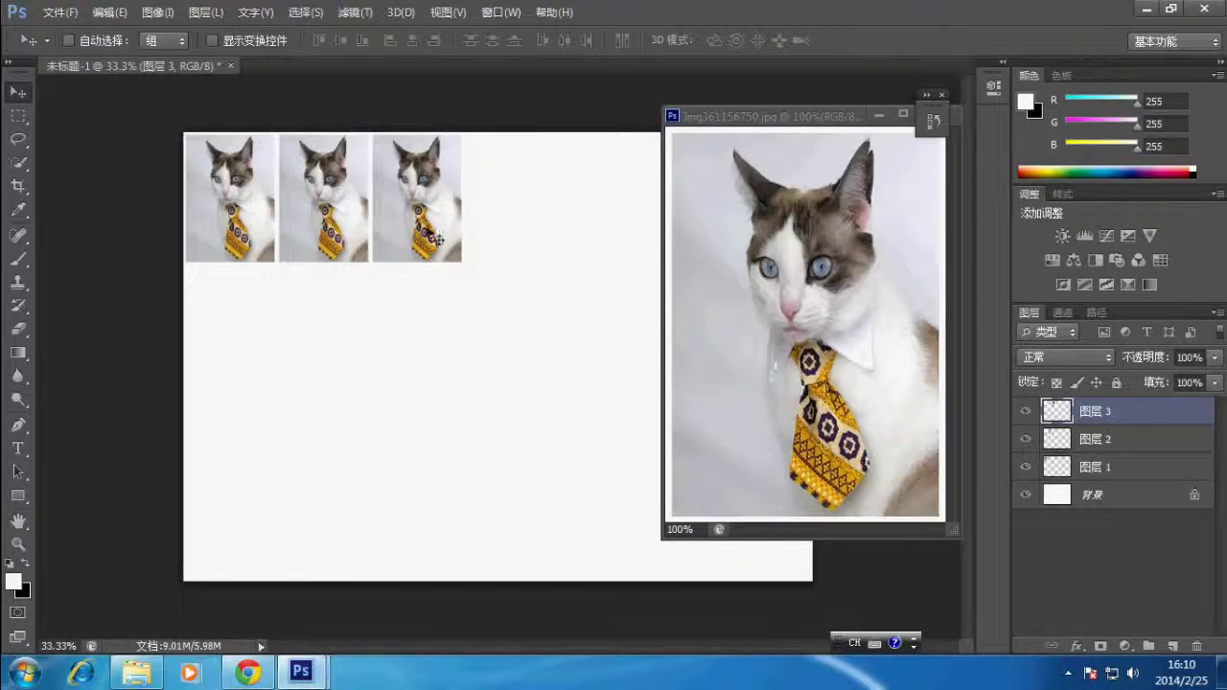
{"action": "left_click_drag", "start_coordinate": [410, 207], "coordinate": [605, 218]}
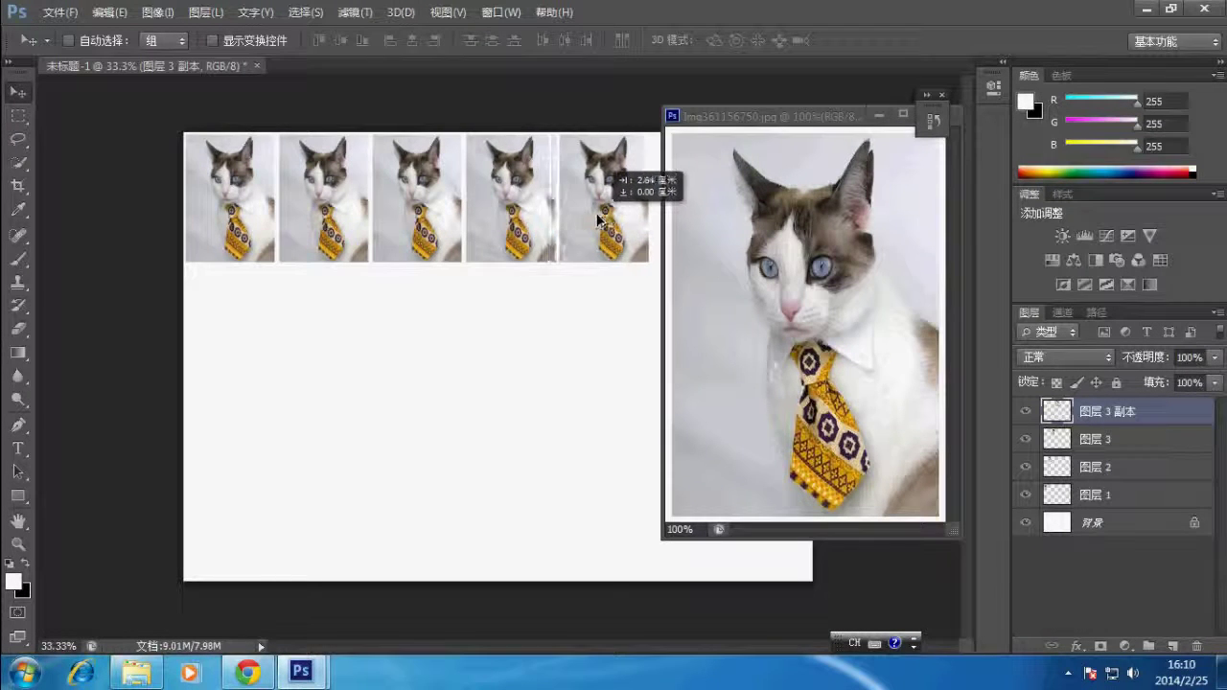
{"action": "left_click", "coordinate": [878, 114]}
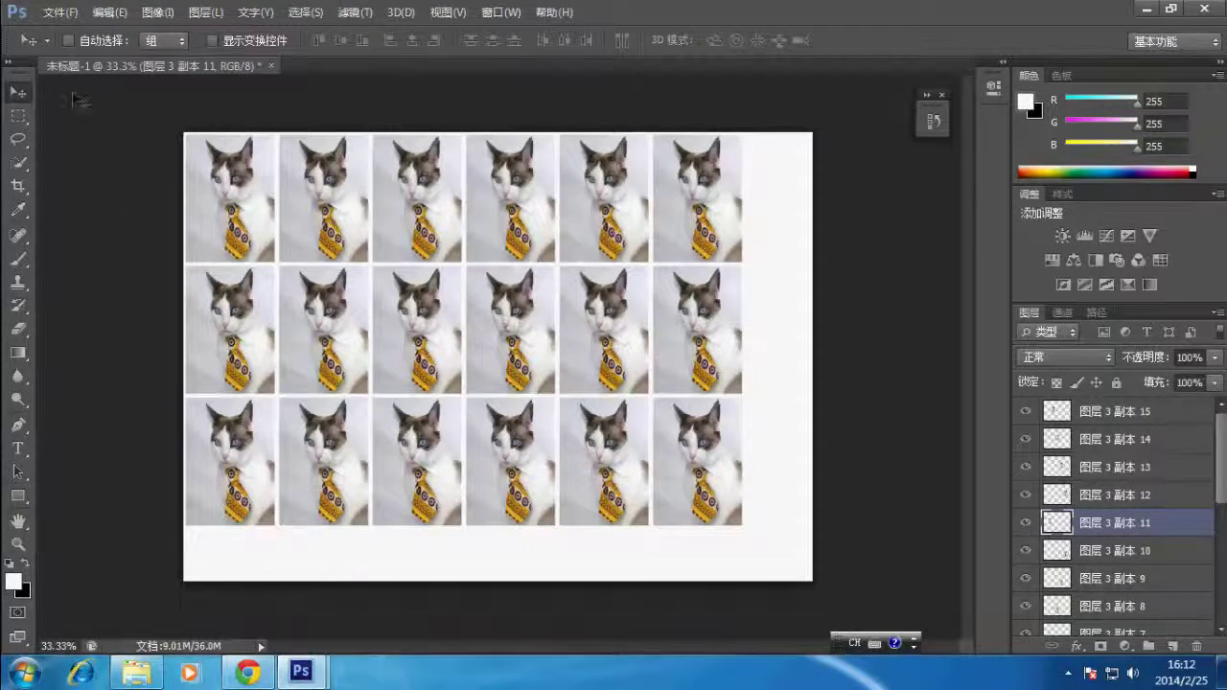
Save the sheet to the desktop as JPEG 'zhengjian.jpg', accepting quality 8.
{"action": "left_click", "coordinate": [60, 12]}
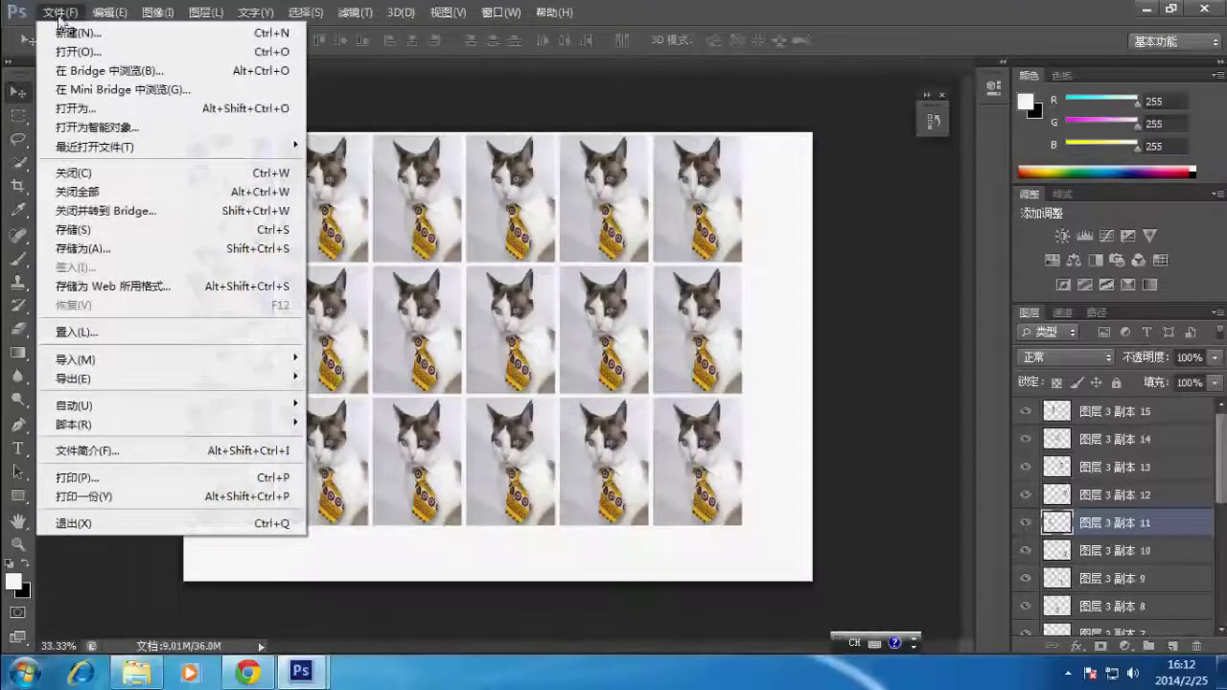
{"action": "left_click", "coordinate": [75, 228]}
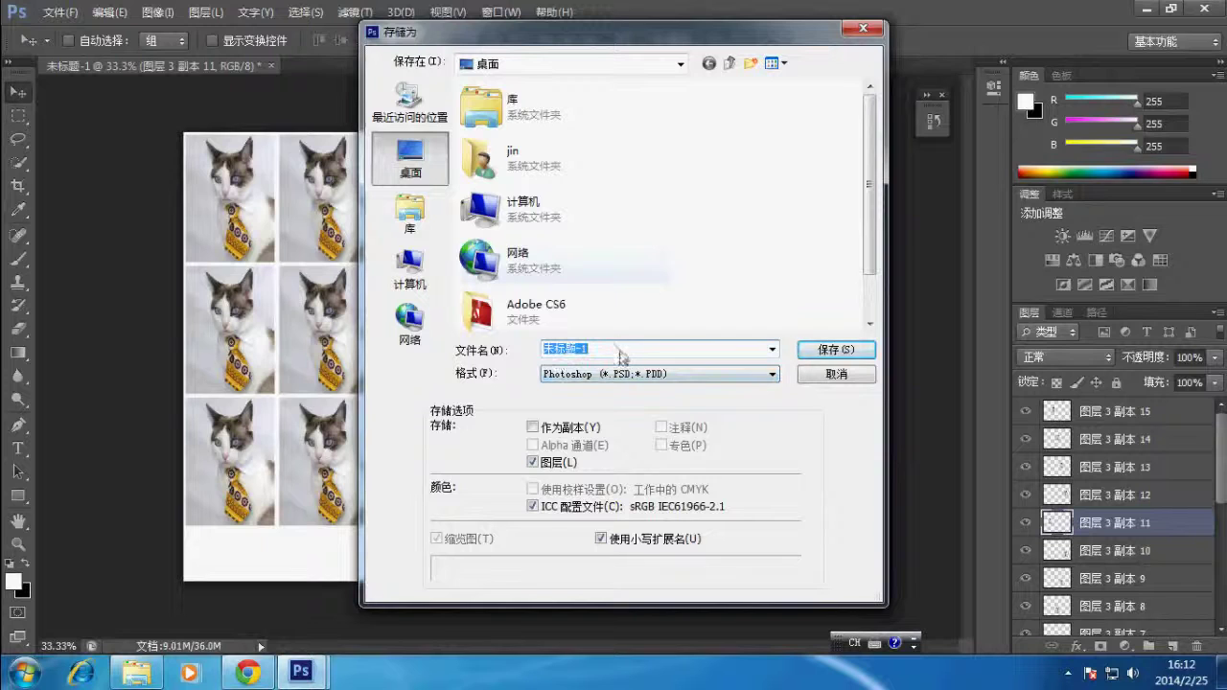
{"action": "key", "text": "BackSpace"}
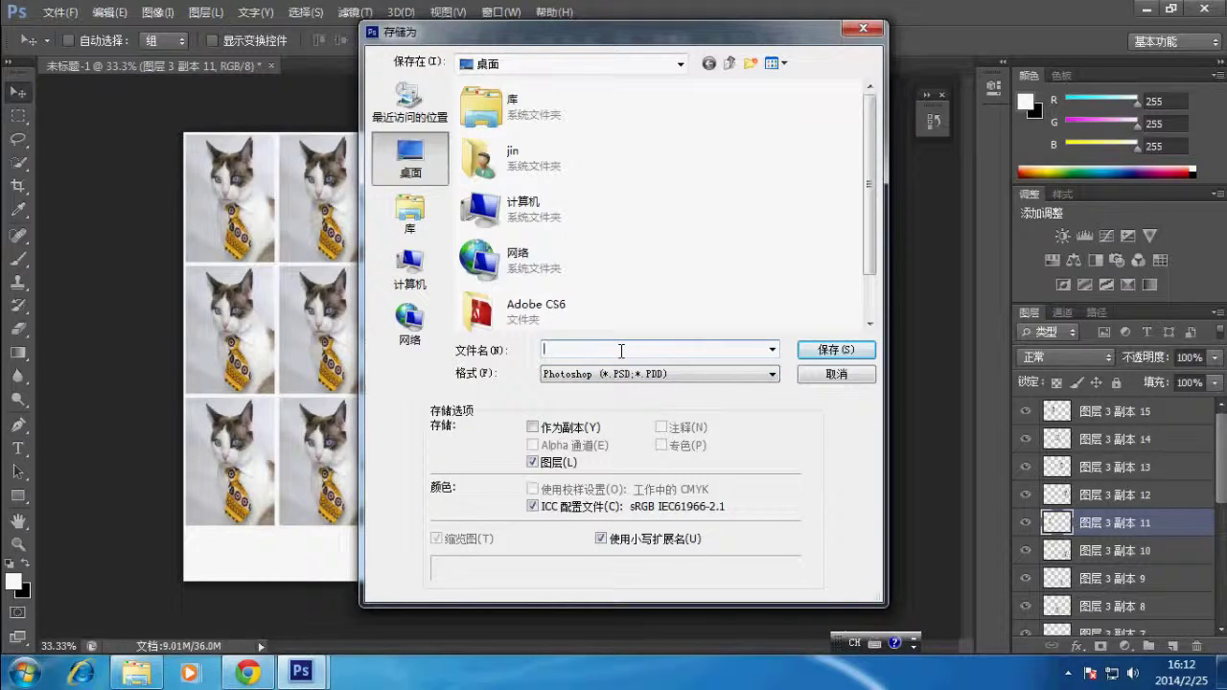
{"action": "type", "text": "zhengji"}
{"action": "type", "text": "ian"}
{"action": "left_click", "coordinate": [590, 375]}
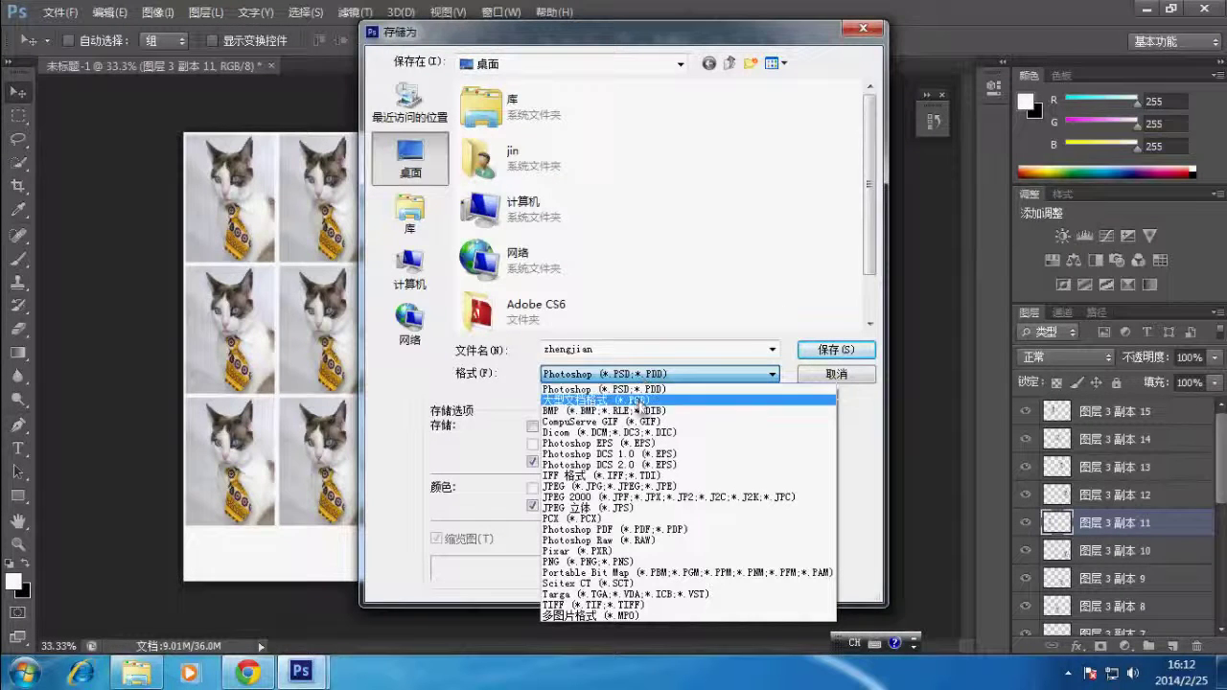
{"action": "left_click", "coordinate": [659, 488]}
{"action": "left_click", "coordinate": [817, 351]}
{"action": "left_click", "coordinate": [726, 166]}
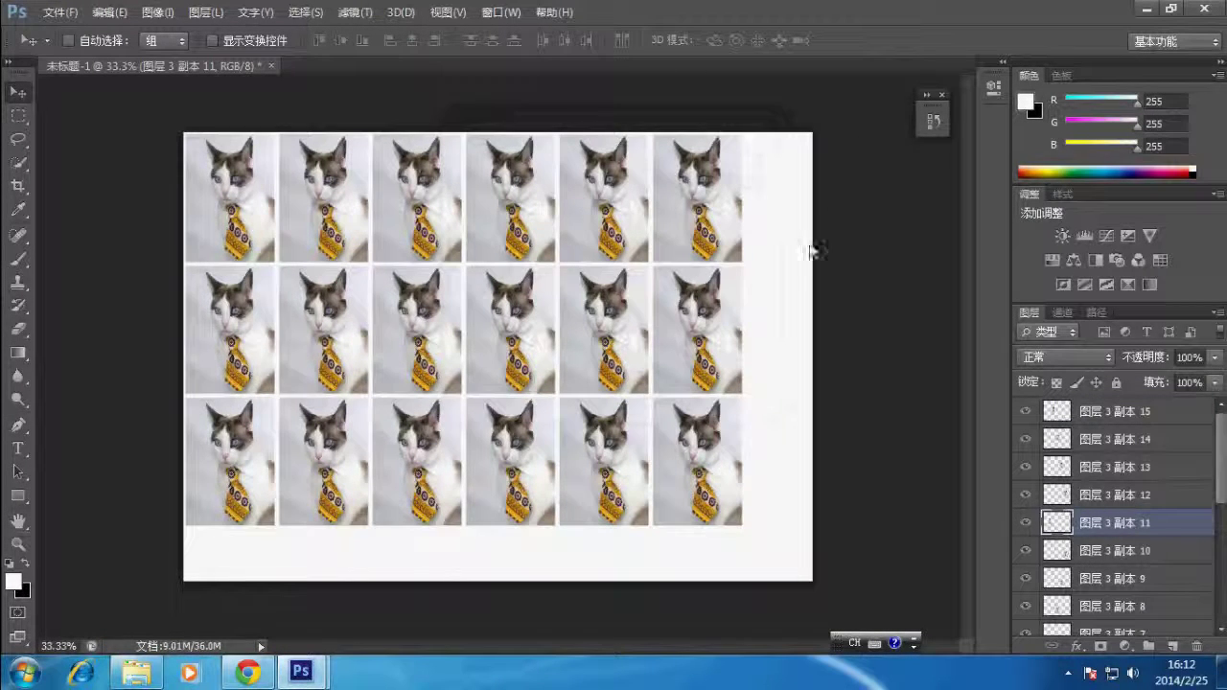
Open zhengjian.jpg from the desktop in Windows Photo Viewer to check it.
{"action": "key", "text": "super+d"}
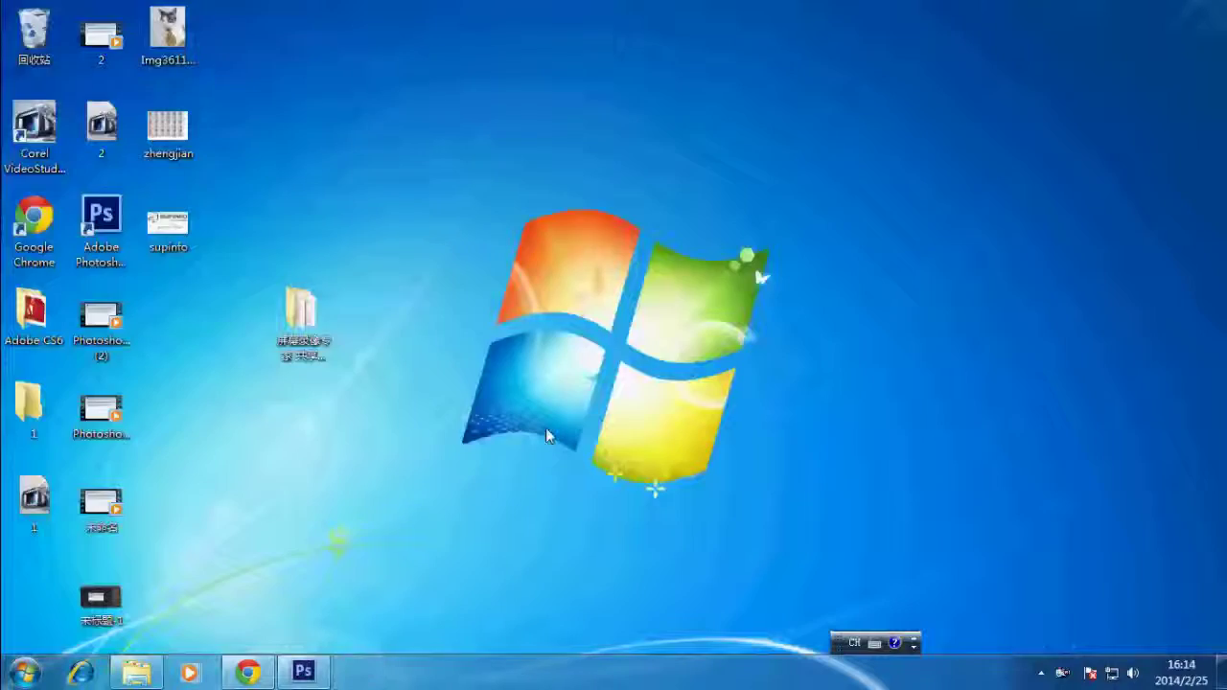
{"action": "double_click", "coordinate": [196, 131]}
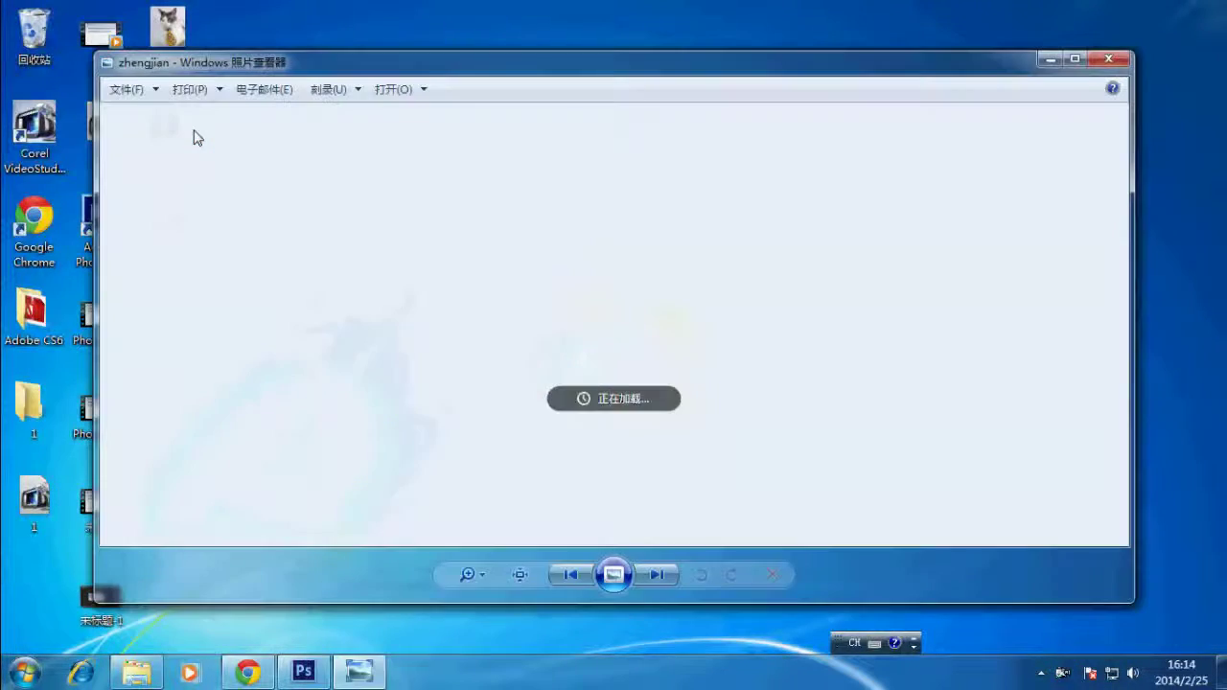
{"action": "left_click_drag", "start_coordinate": [281, 65], "coordinate": [193, 52]}
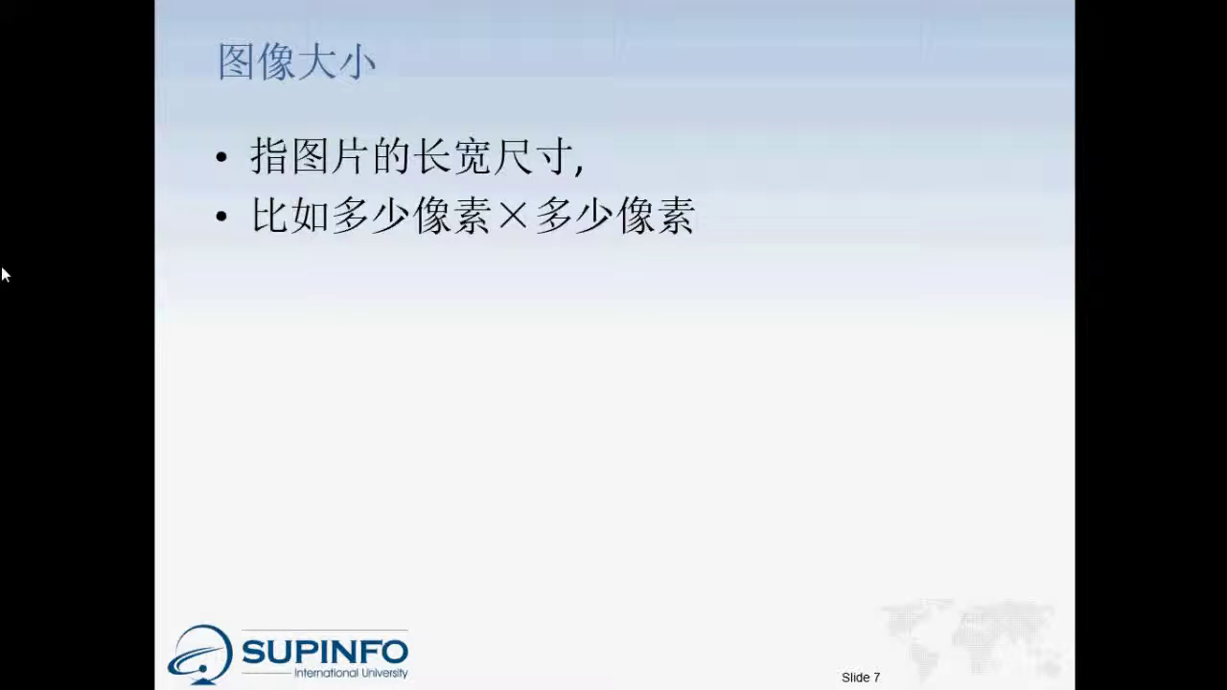
Advance through the remaining lecture slides to the '课后任务' slide.
{"action": "key", "text": "Right"}
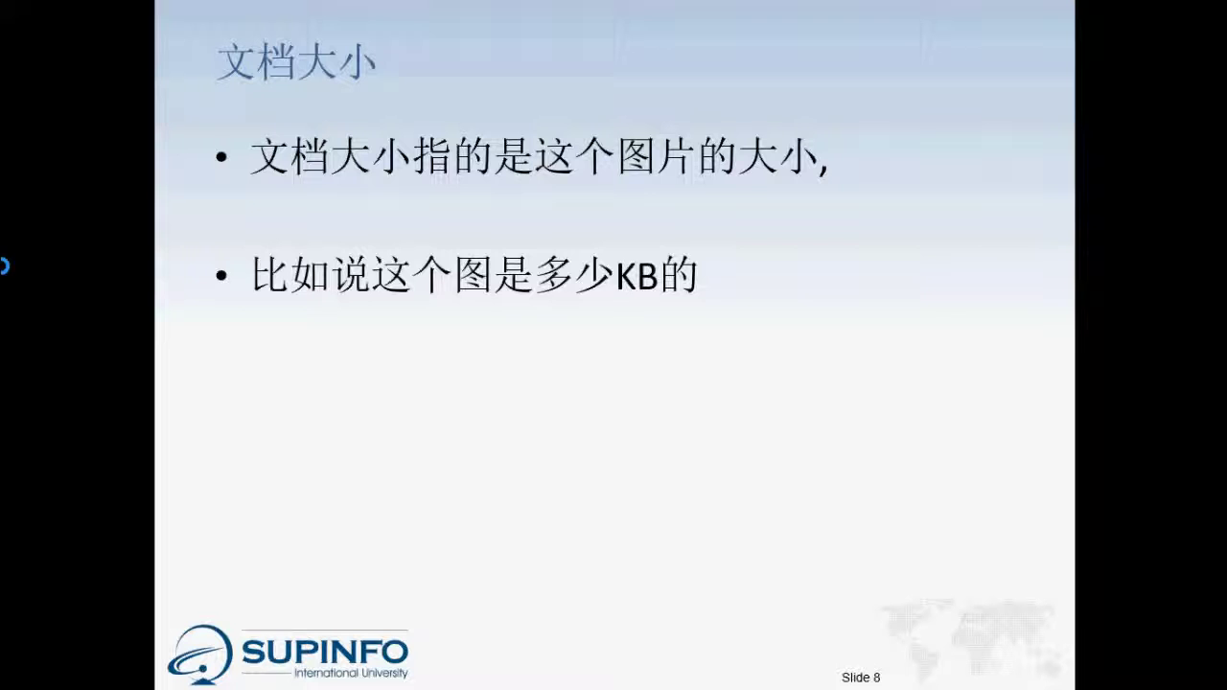
{"action": "key", "text": "Right"}
{"action": "key", "text": "Right"}
{"action": "key", "text": "Left"}
{"action": "key", "text": "Left"}
{"action": "key", "text": "Right"}
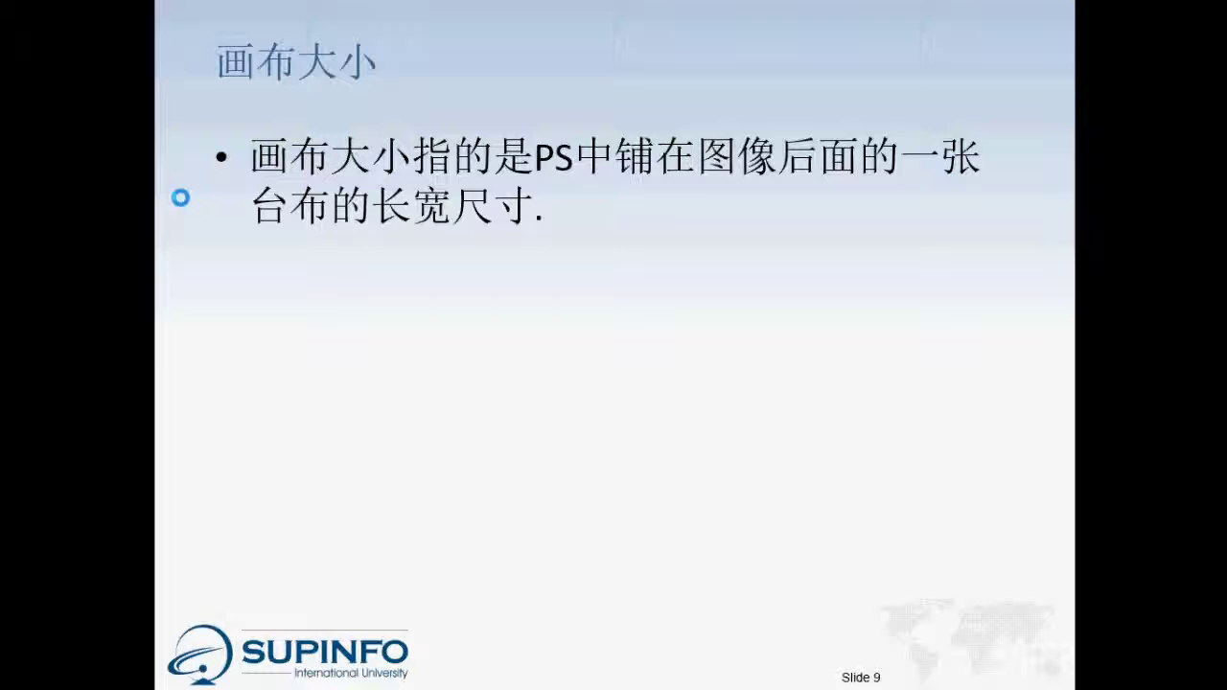
{"action": "key", "text": "Left"}
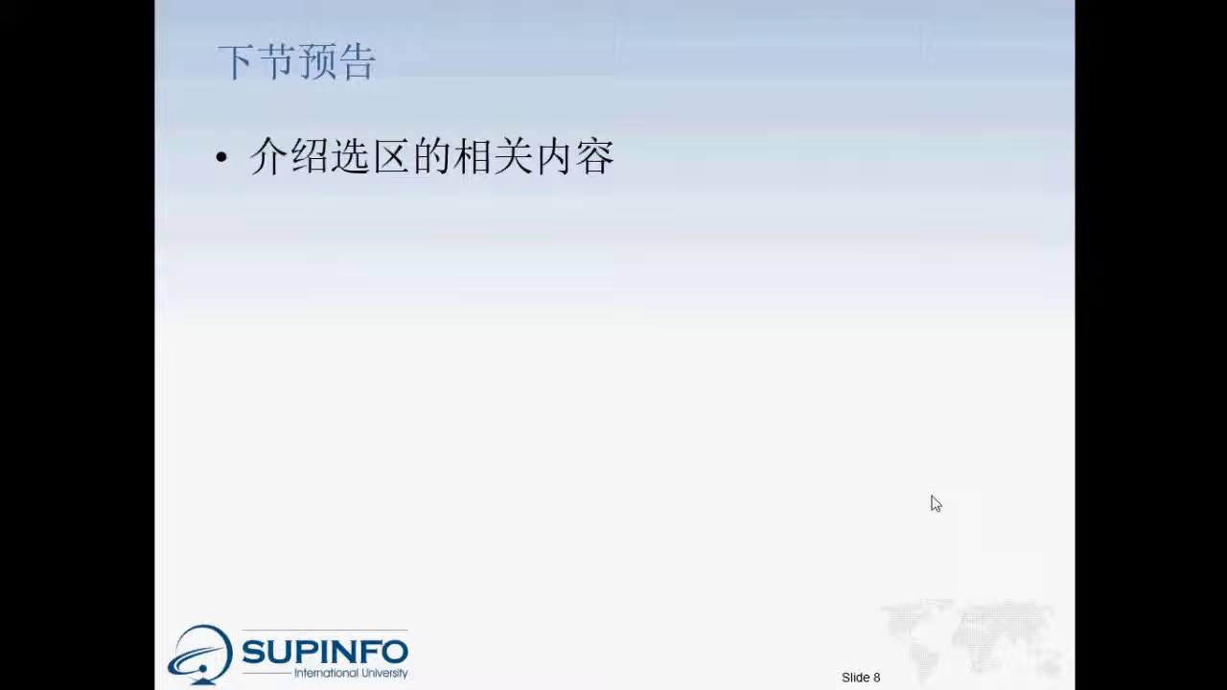
{"action": "key", "text": "Right"}
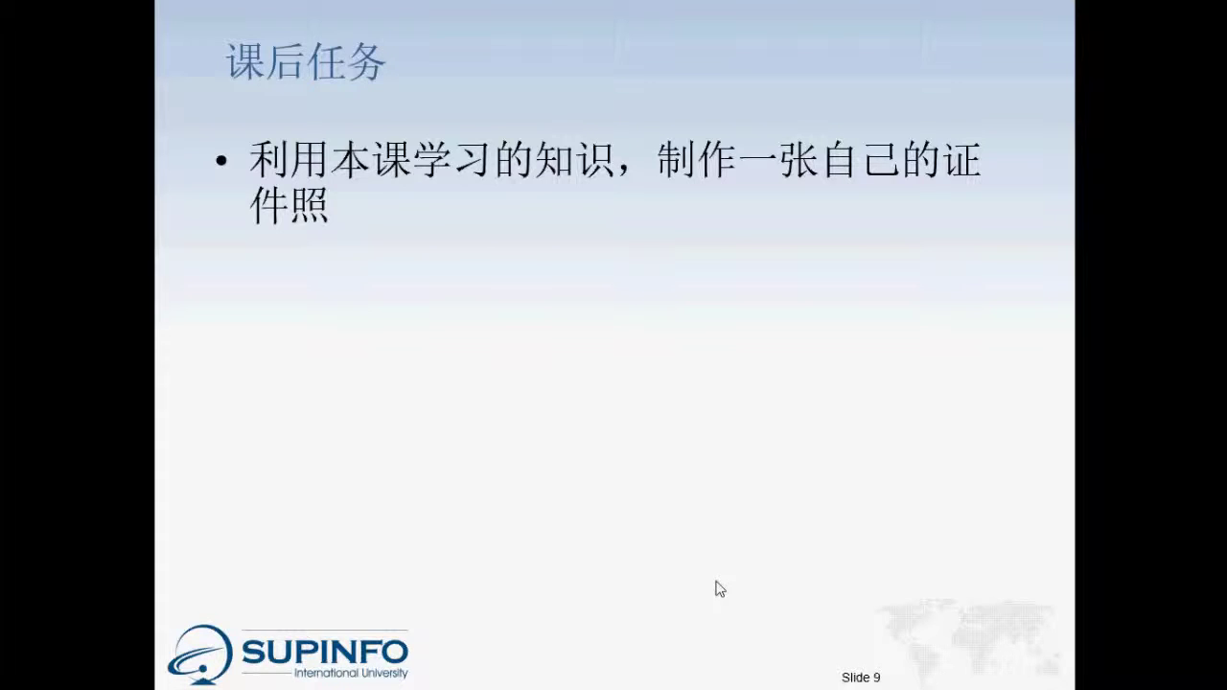
{"action": "key", "text": "Right"}
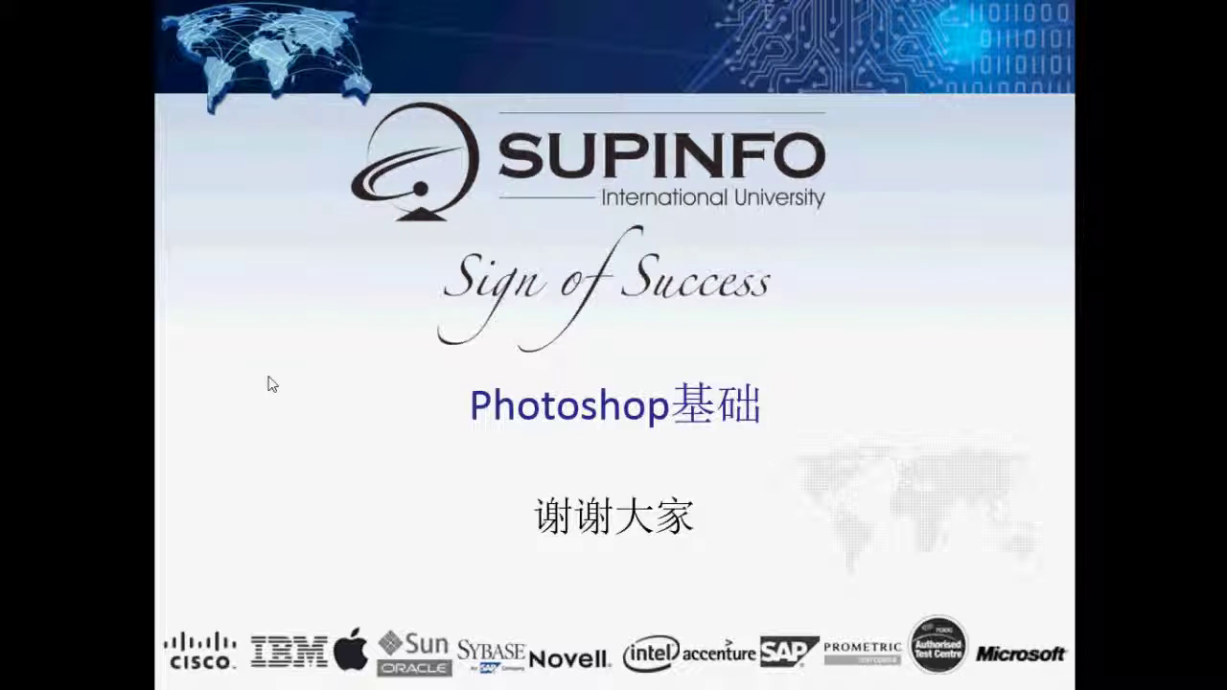